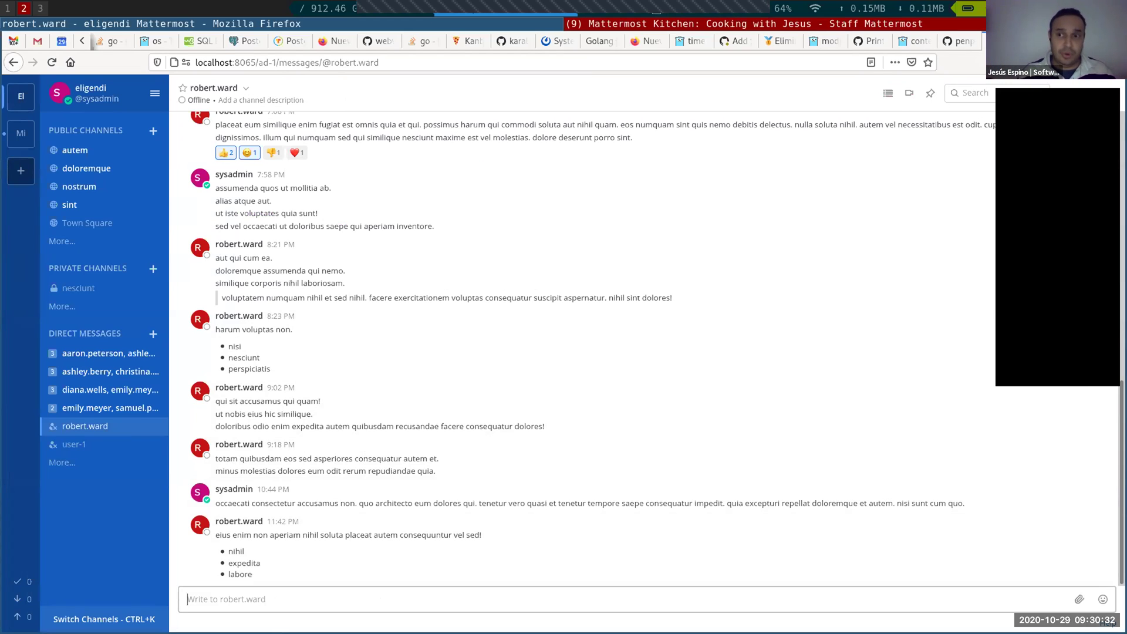
Step: Begin a defer-post slash command in the open direct message
text(/)
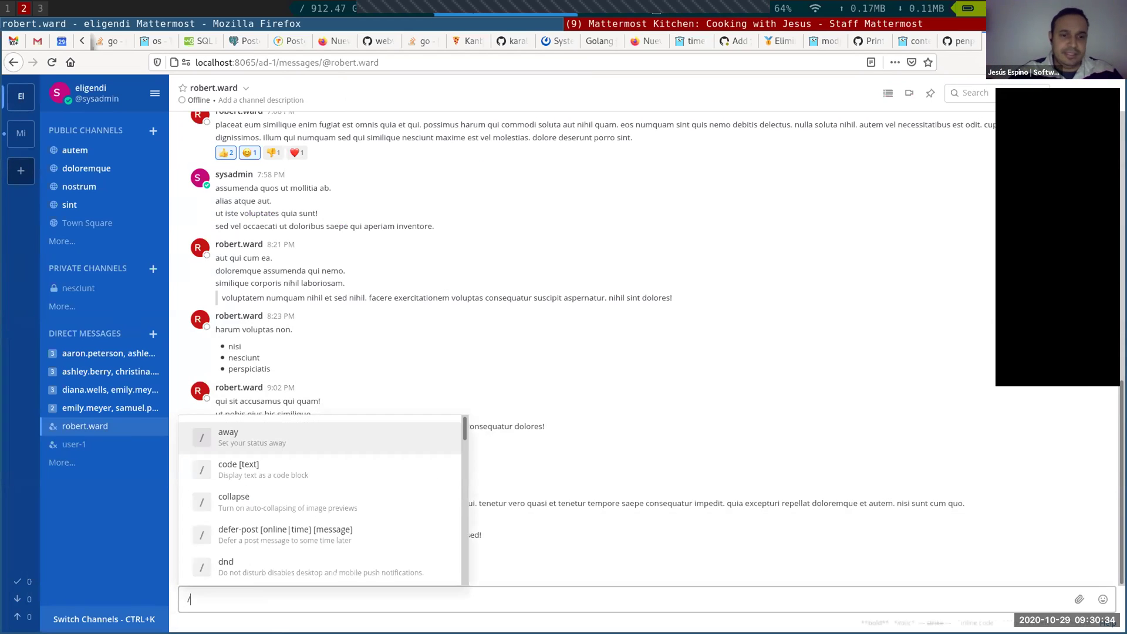
text(de)
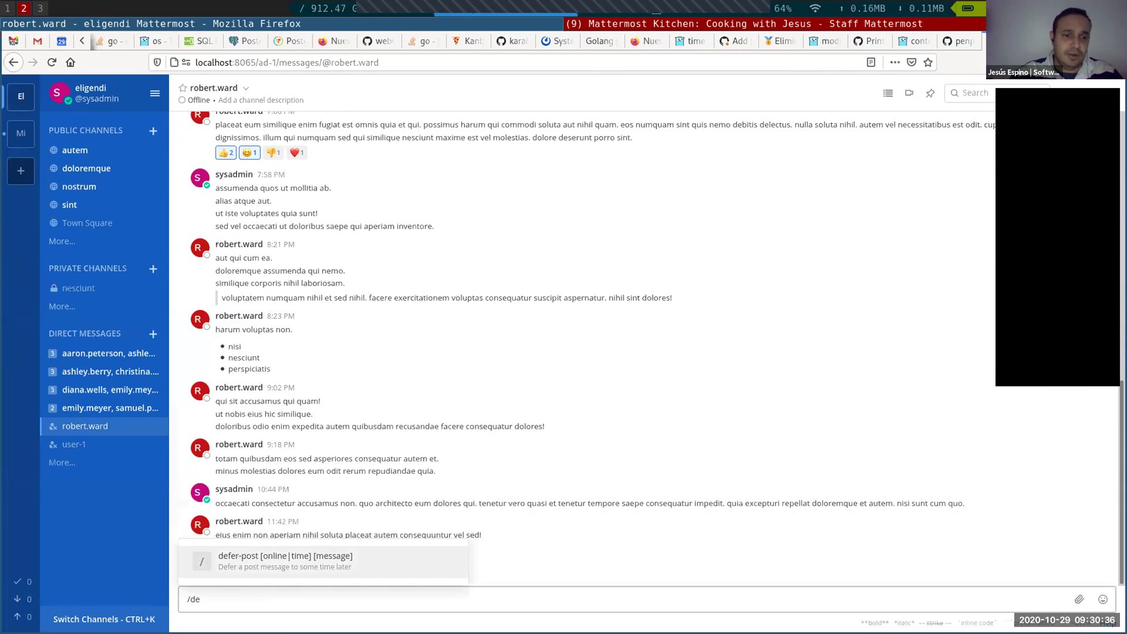
key(Tab)
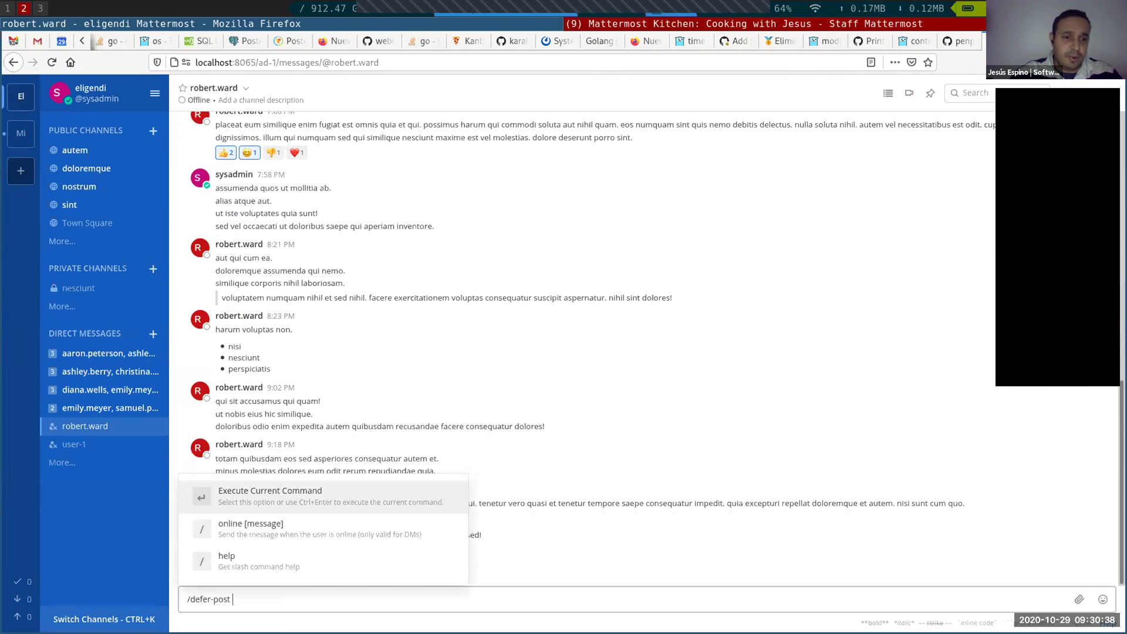
text(2h )
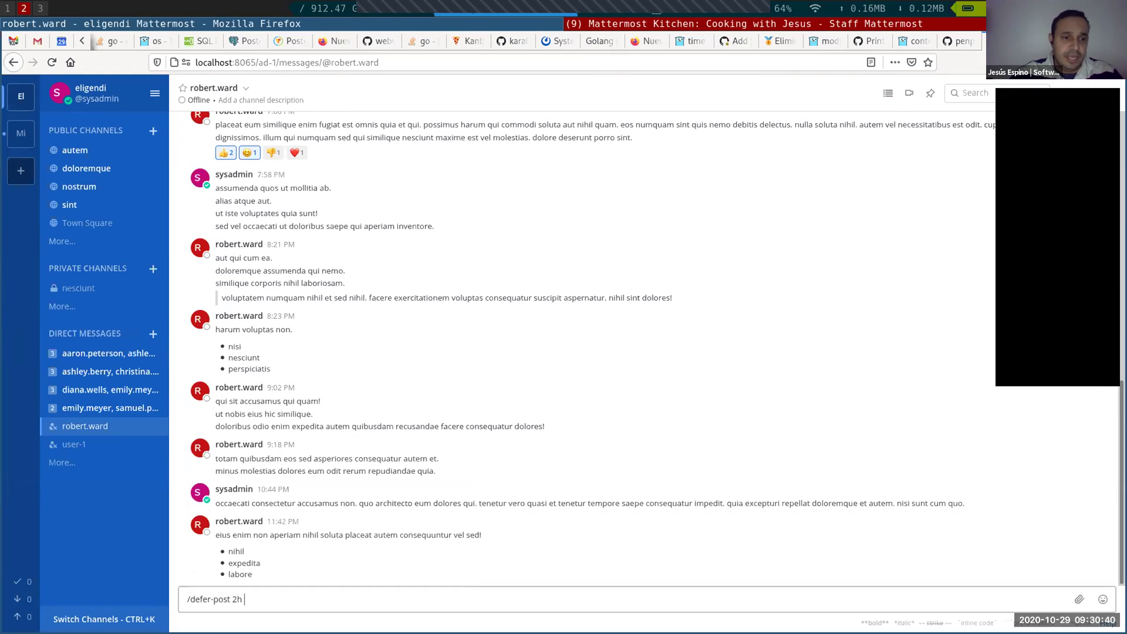
text(Hello)
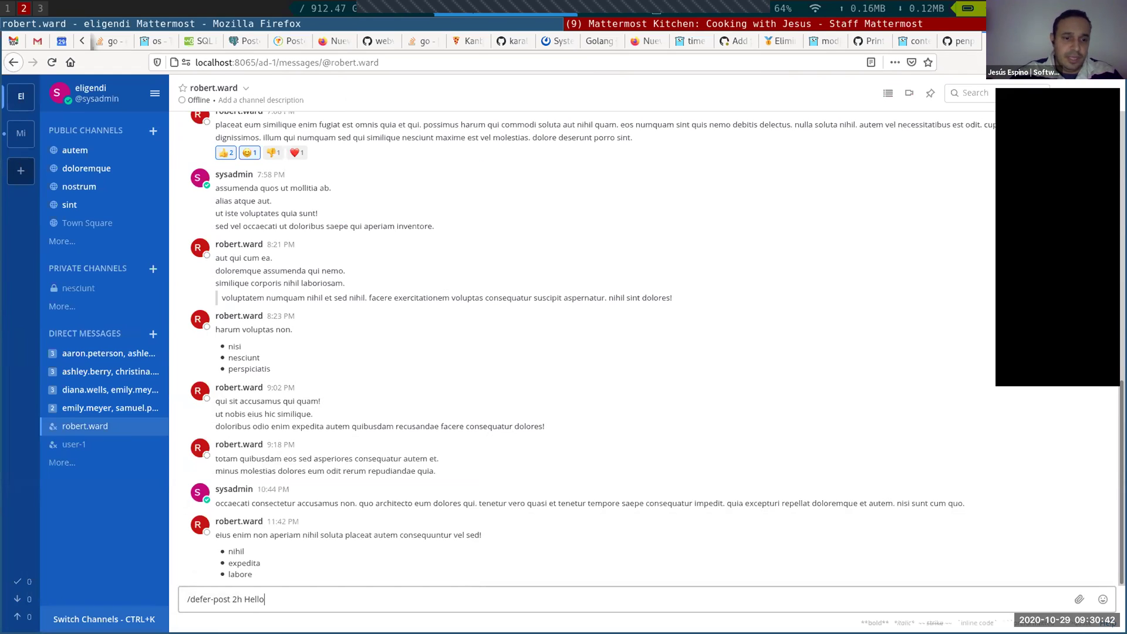
key(BackSpace)
key(BackSpace)
key(BackSpace)
key(BackSpace)
key(BackSpace)
key(BackSpace)
key(BackSpace)
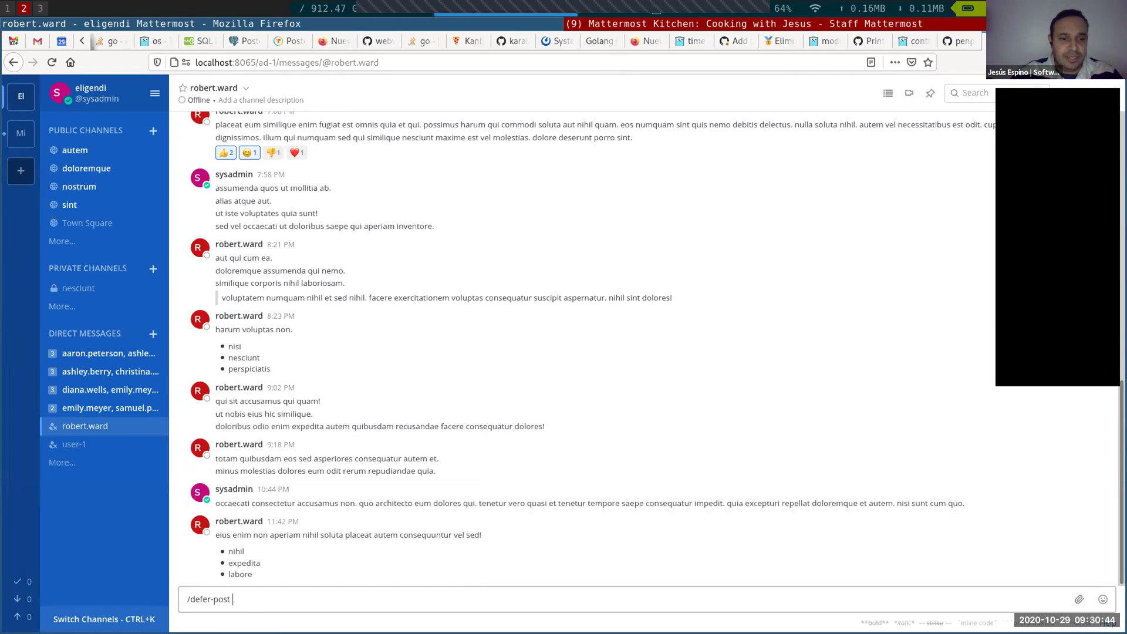
Step: Complete the defer-post command with a 3s delay and the message "Hello", and submit it
text(3s Hello)
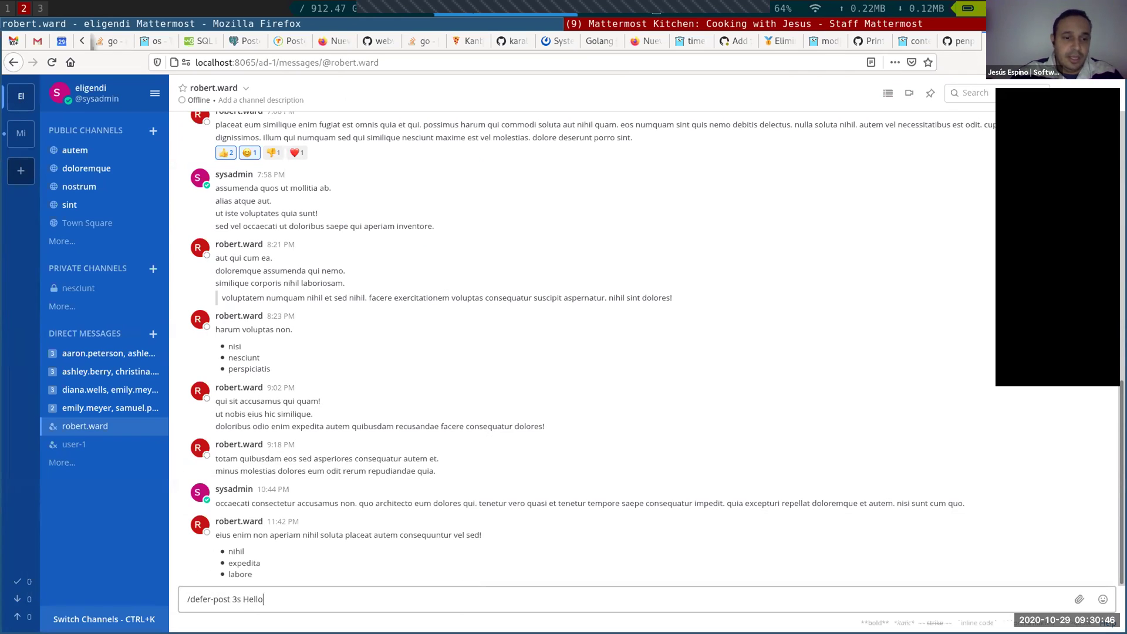
key(Return)
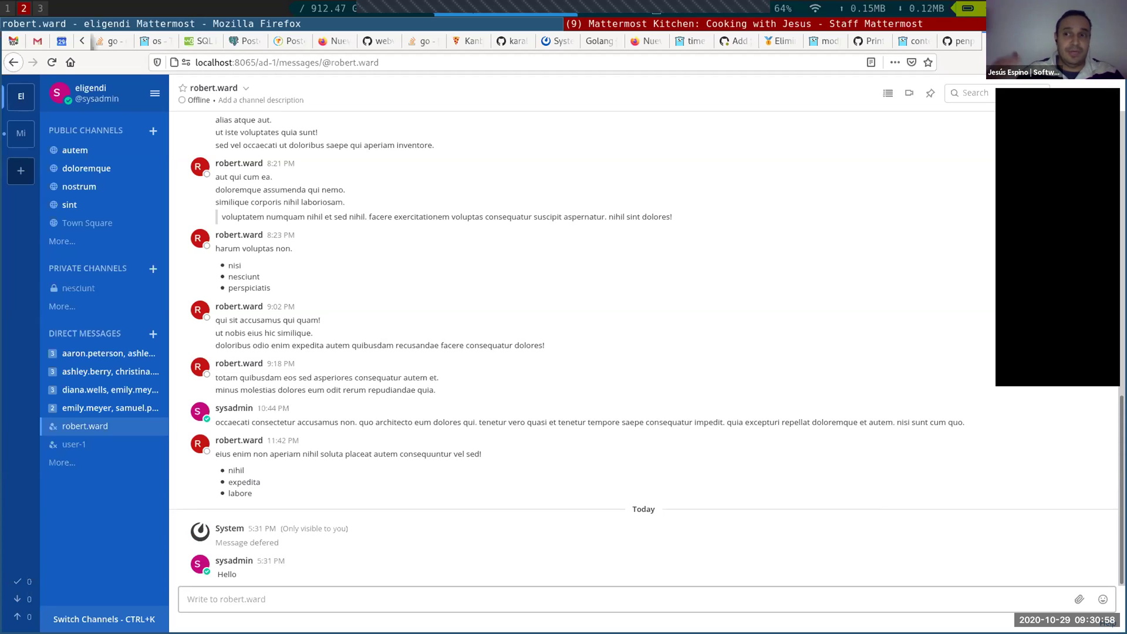
Step: Defer a message starting with "Whatev" until the recipient is online, using the defer-post command
text(/def)
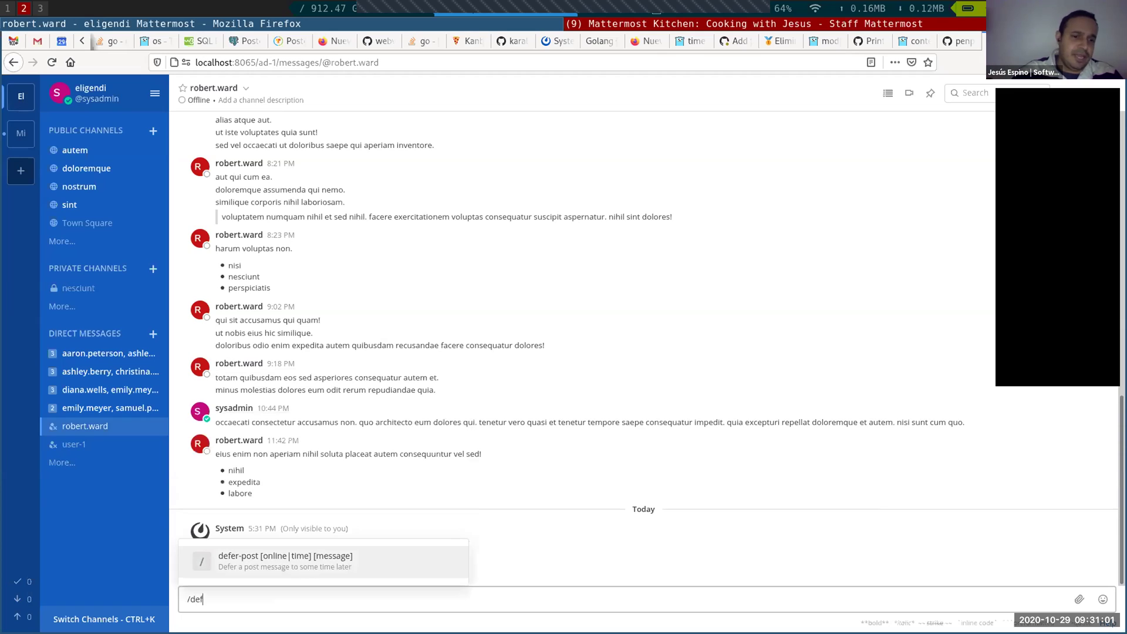
key(Tab)
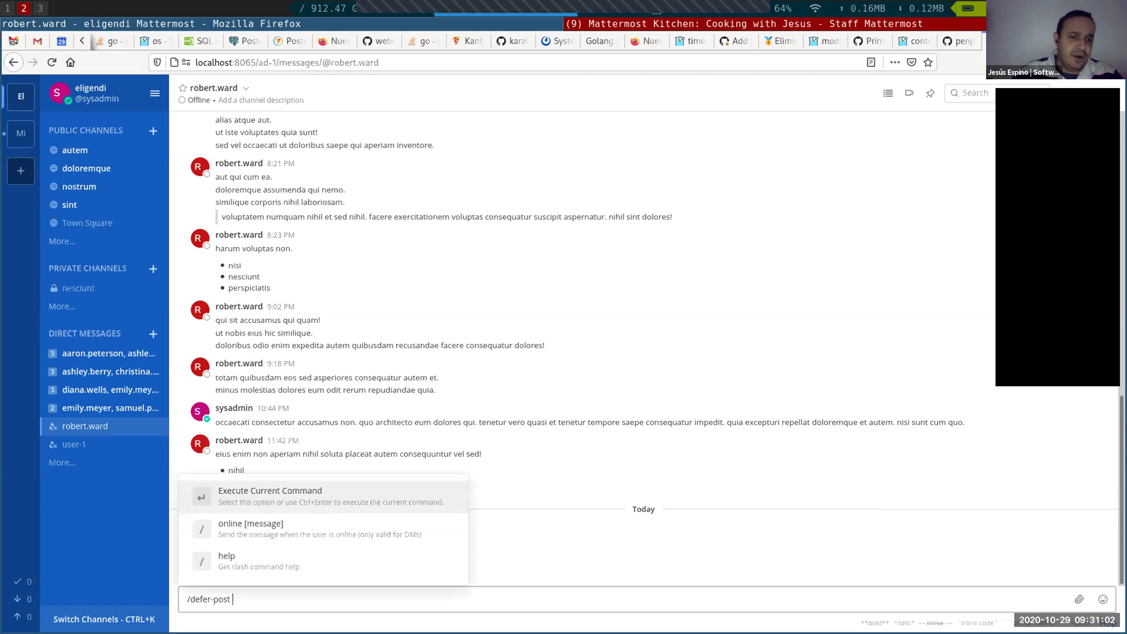
text(online )
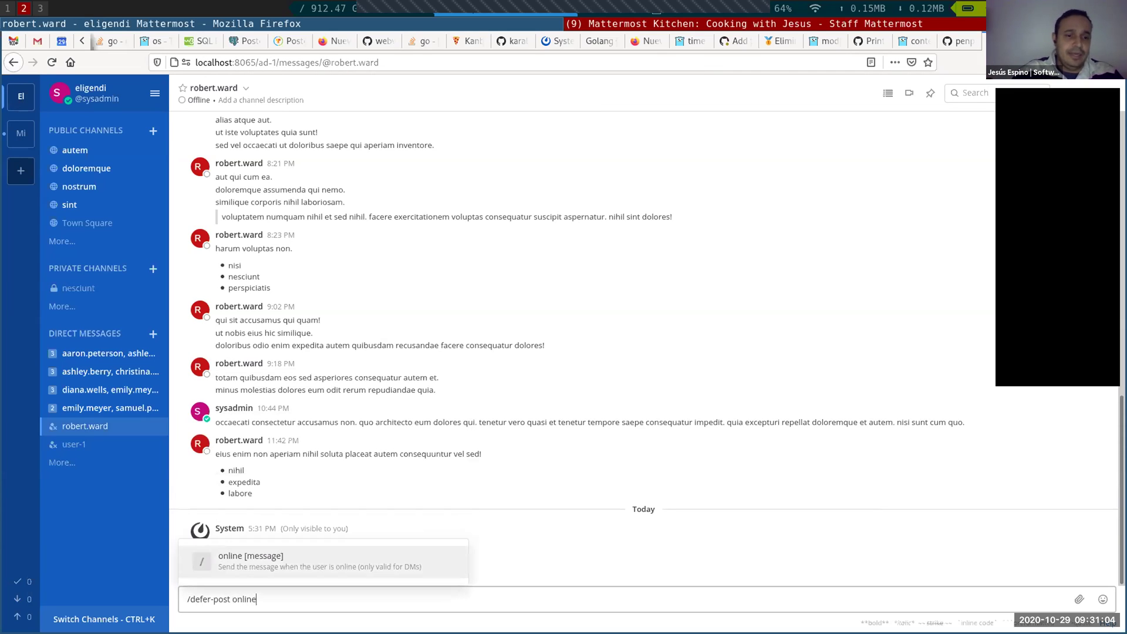
text(Hello)
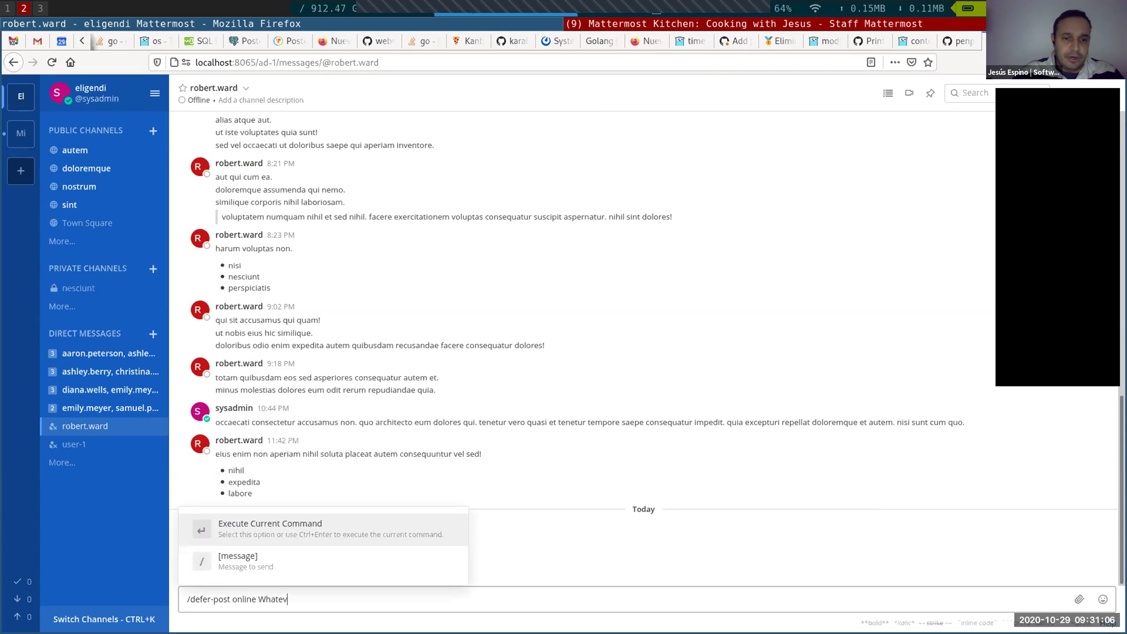
key(Return)
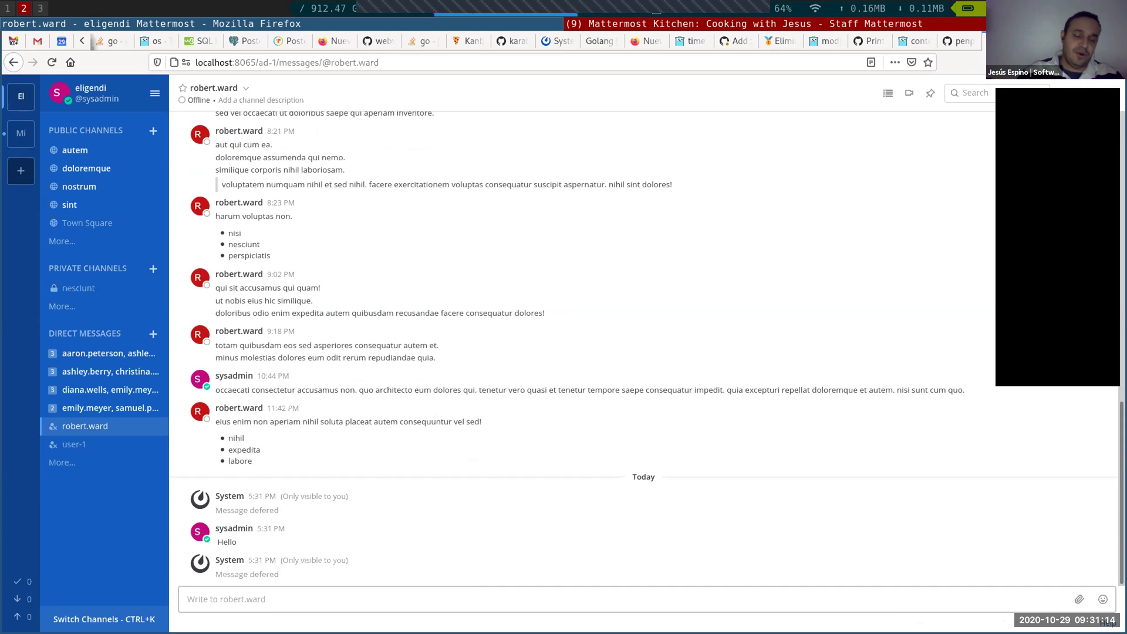
Step: Begin a messages-queue slash command in the same direct message
text(/)
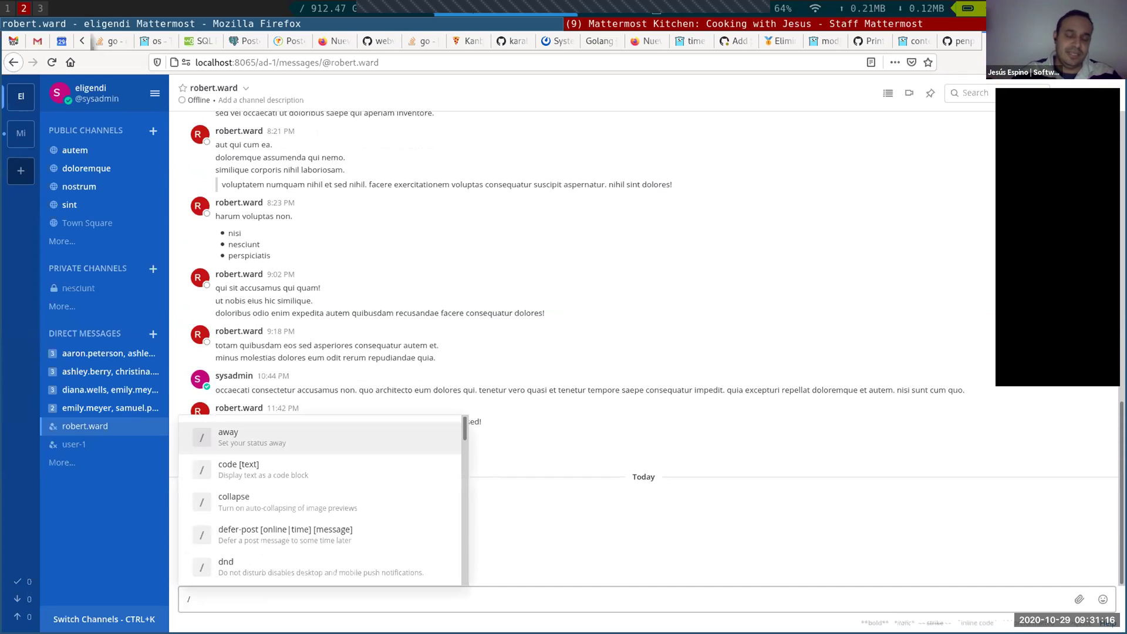
text(mes)
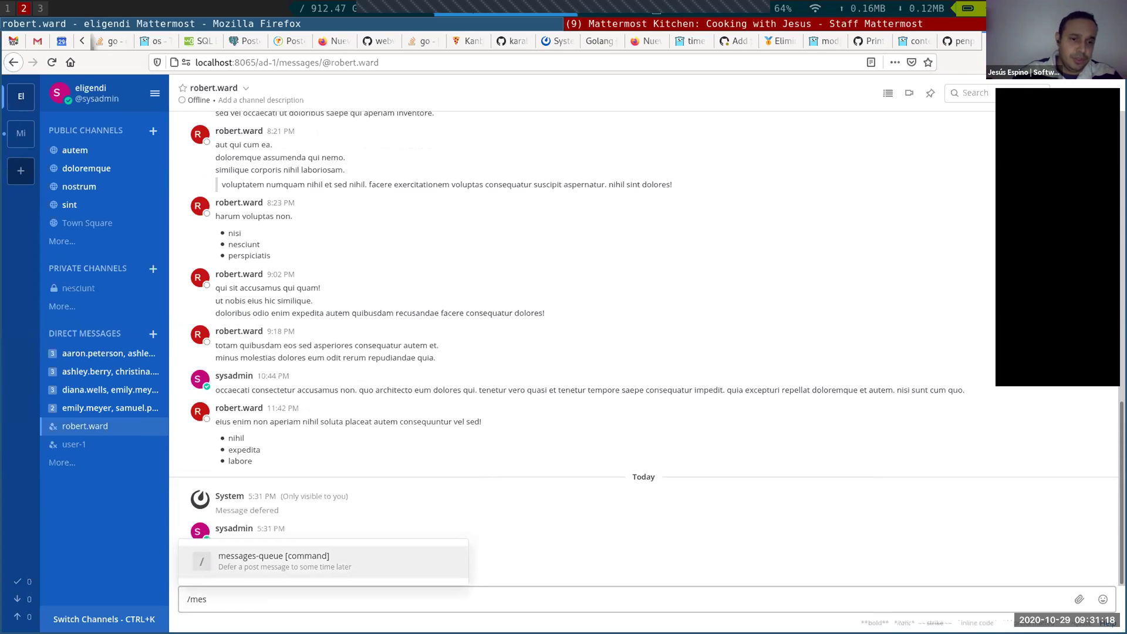
key(Tab)
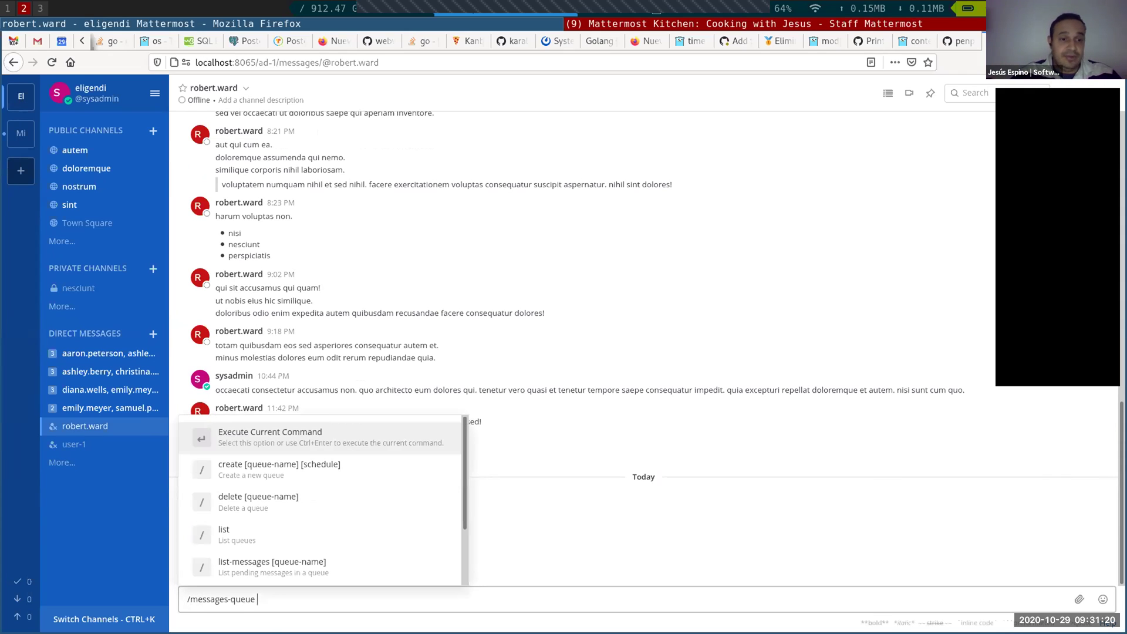
text(create)
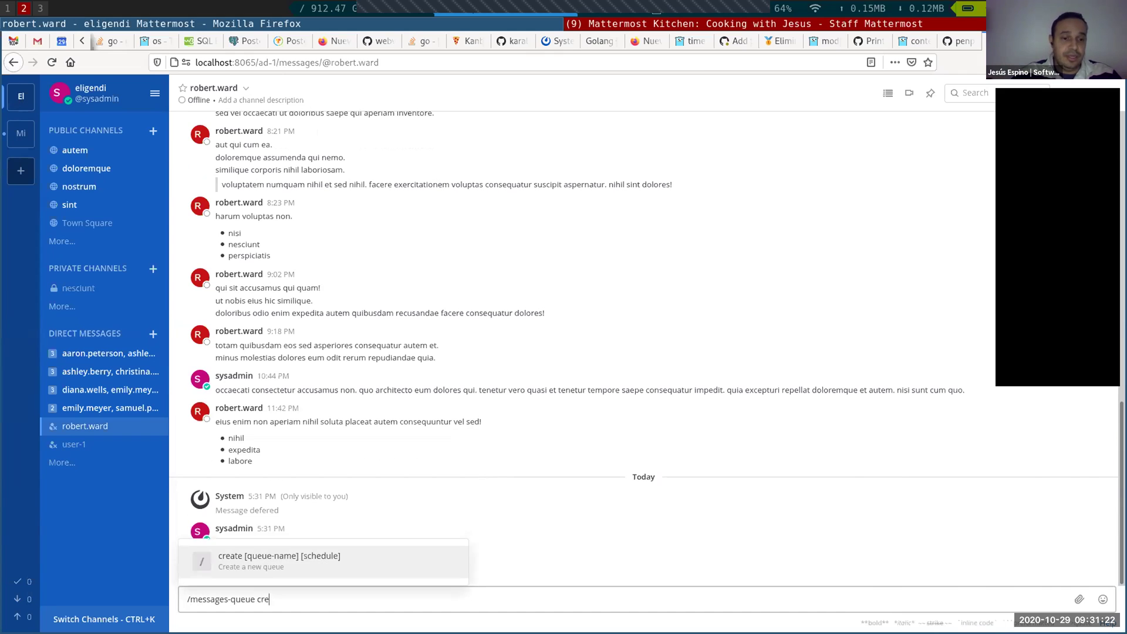
key(BackSpace)
key(BackSpace)
key(BackSpace)
key(BackSpace)
key(BackSpace)
key(BackSpace)
key(BackSpace)
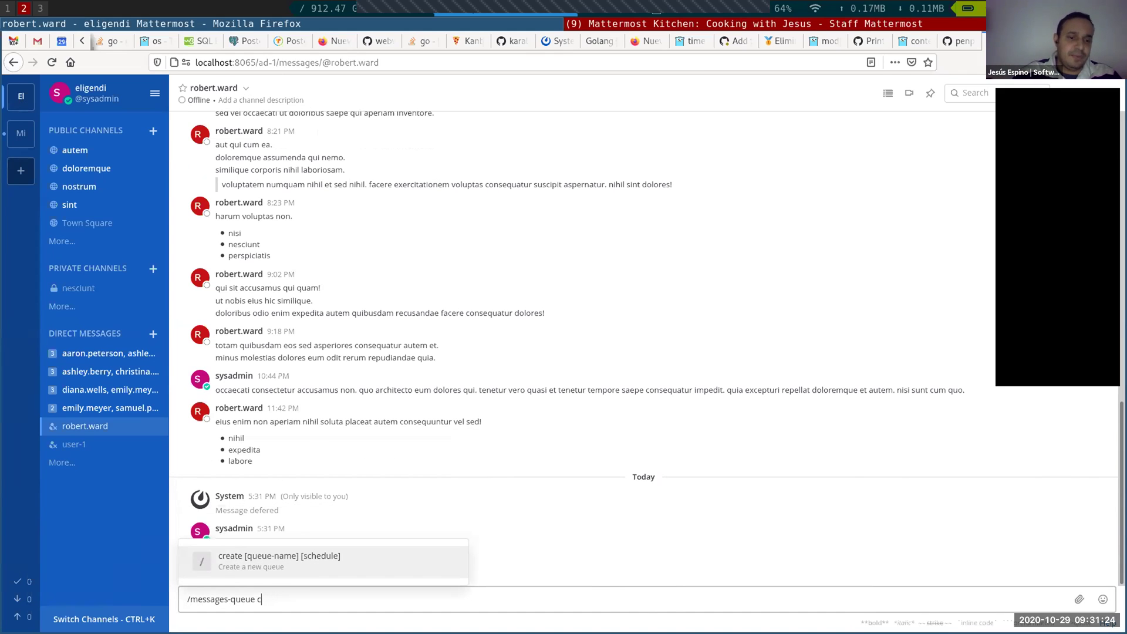
Step: Complete the messages-queue command with the list option to view the existing queues
text(list)
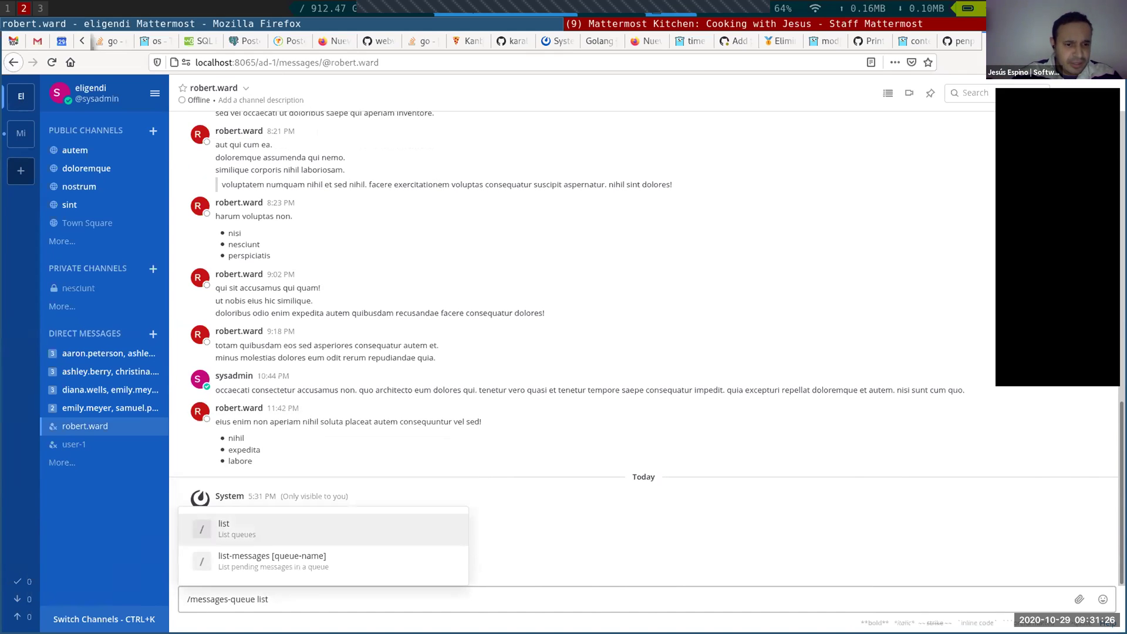
key(Return)
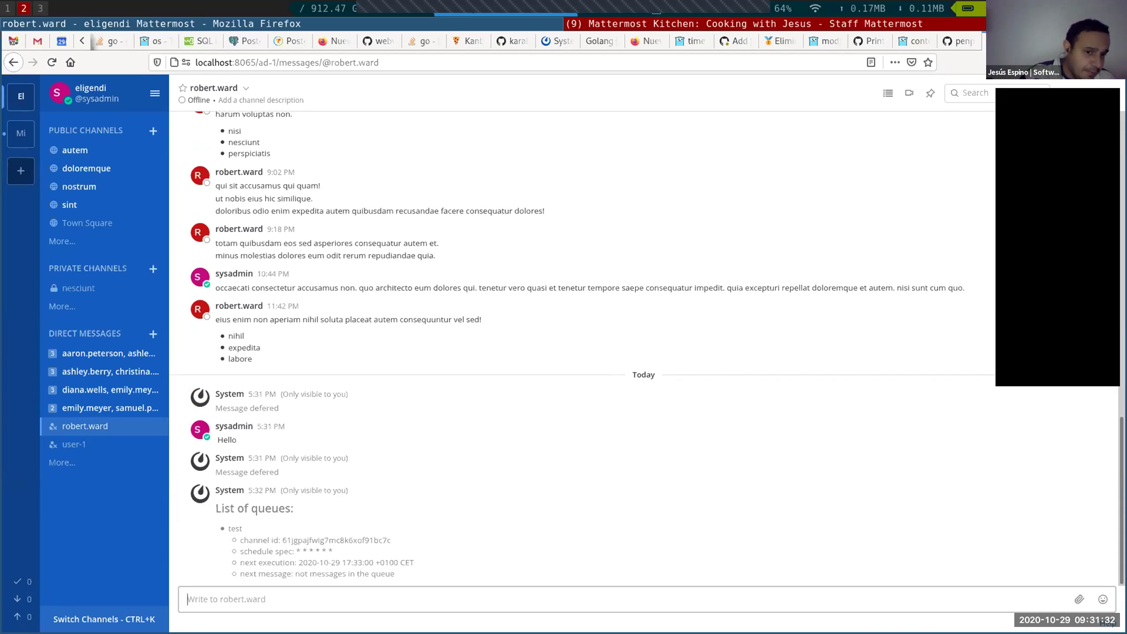
Step: Add the message "Hello" to the test queue with the messages-queue add-message command
text(/mess)
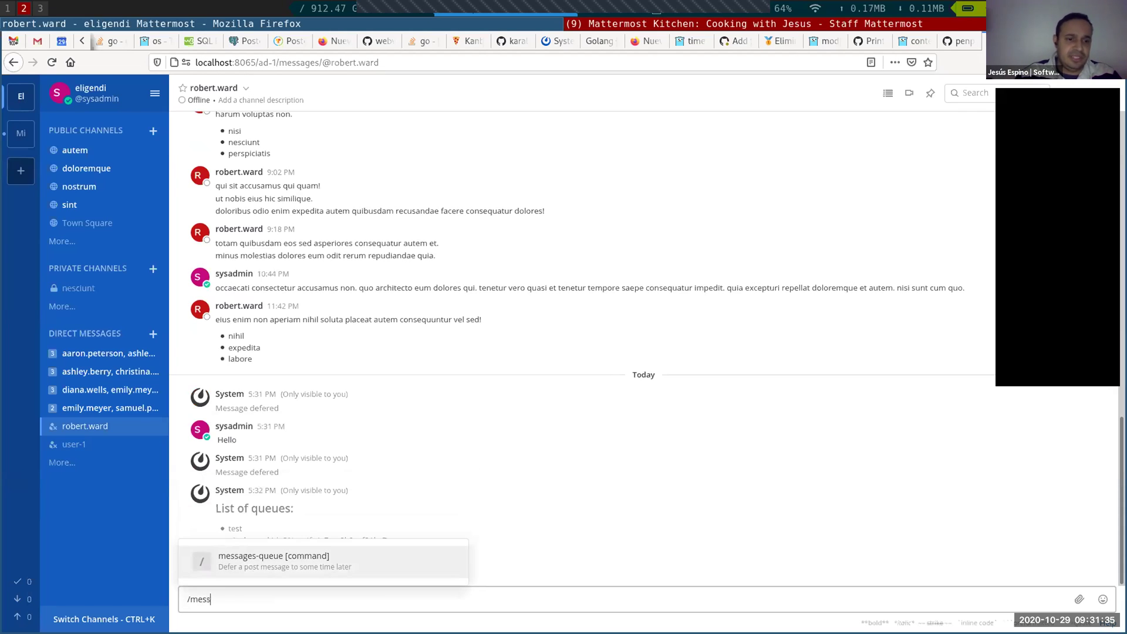
key(Tab)
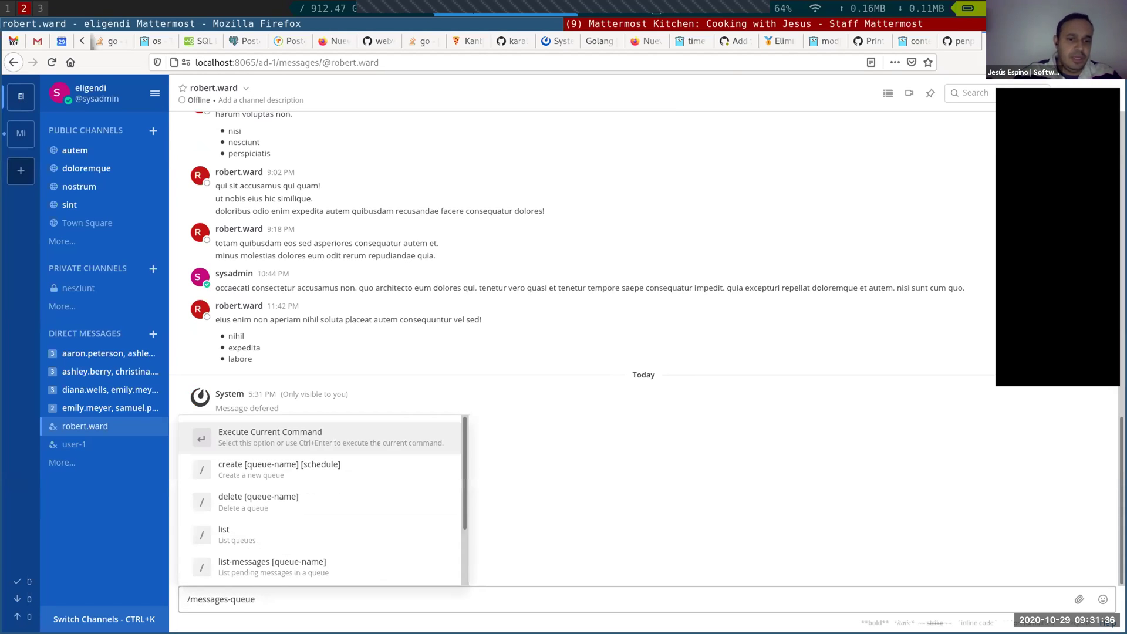
text(add)
key(BackSpace)
text(-me)
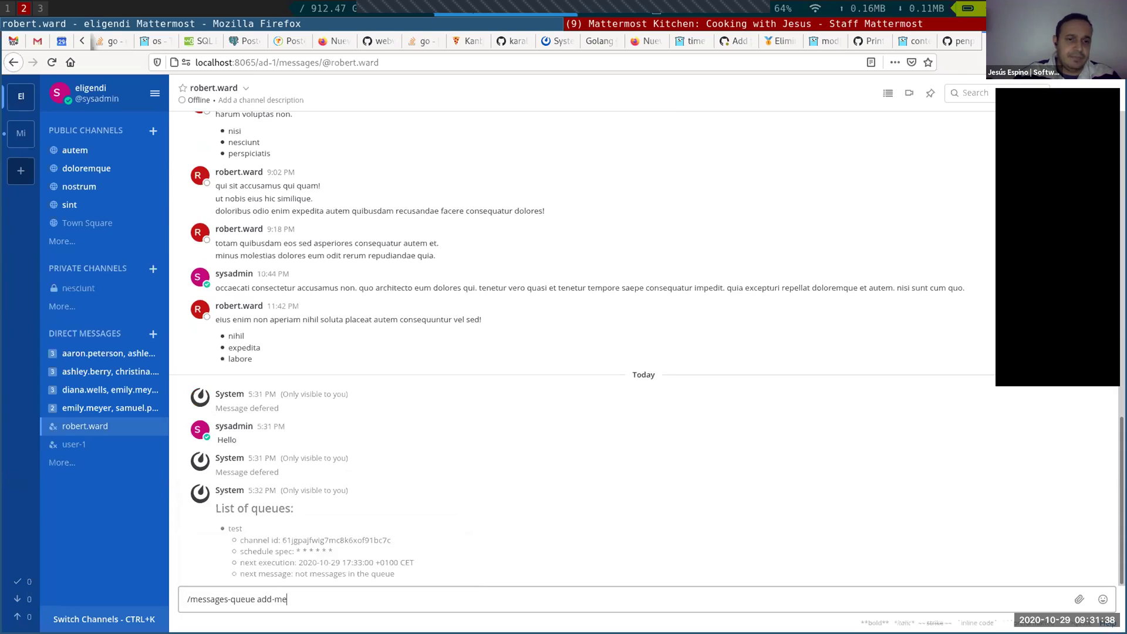
key(Tab)
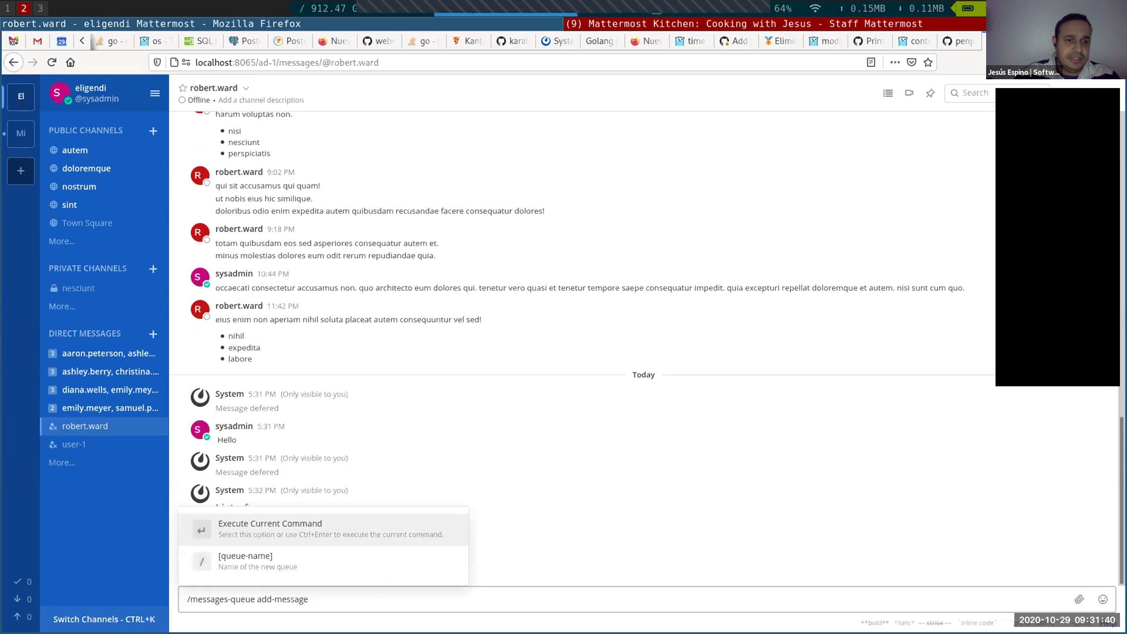
text(test "Hell)
key(BackSpace)
key(BackSpace)
key(BackSpace)
key(BackSpace)
key(BackSpace)
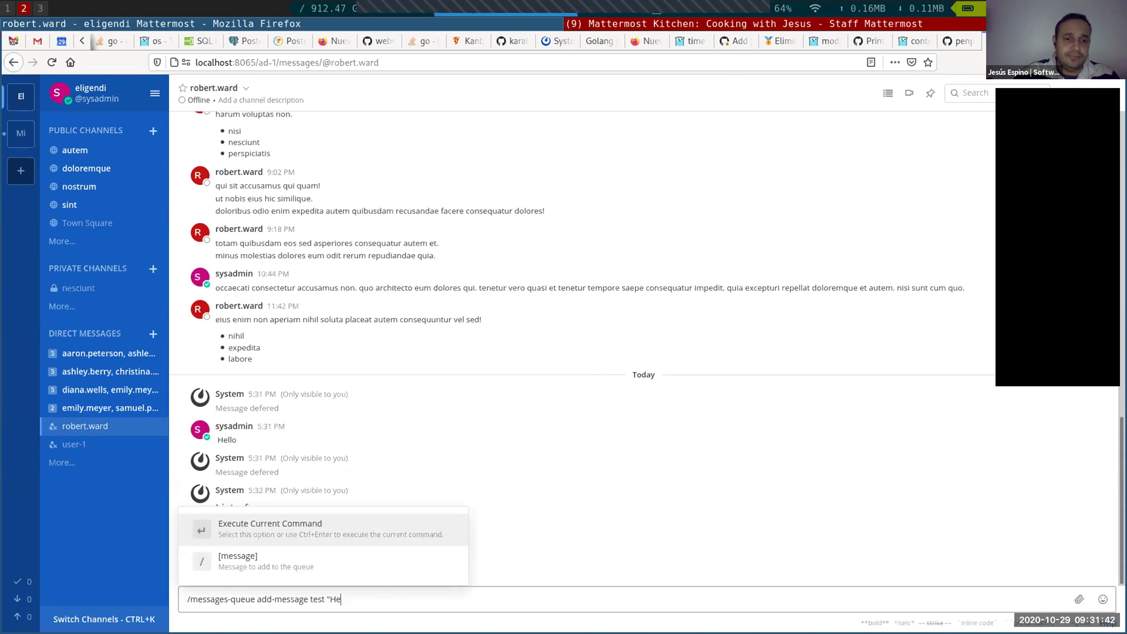
text(Hello)
key(Return)
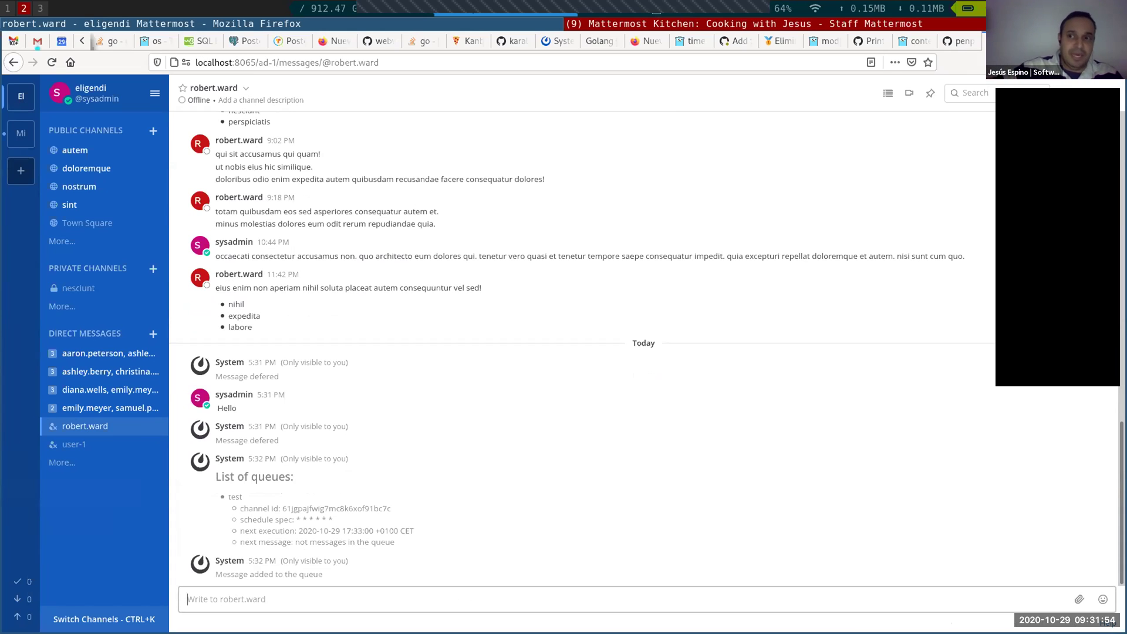
Step: Create a message queue named demo with the cron schedule * * * * * *, using the messages-queue command
text(/me)
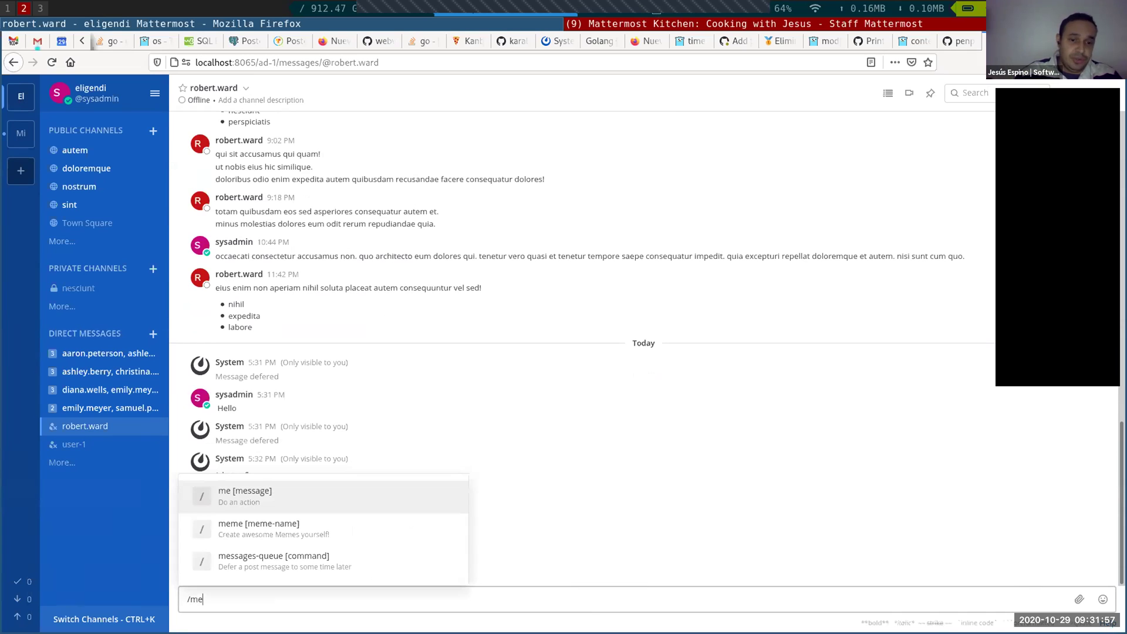
key(Up)
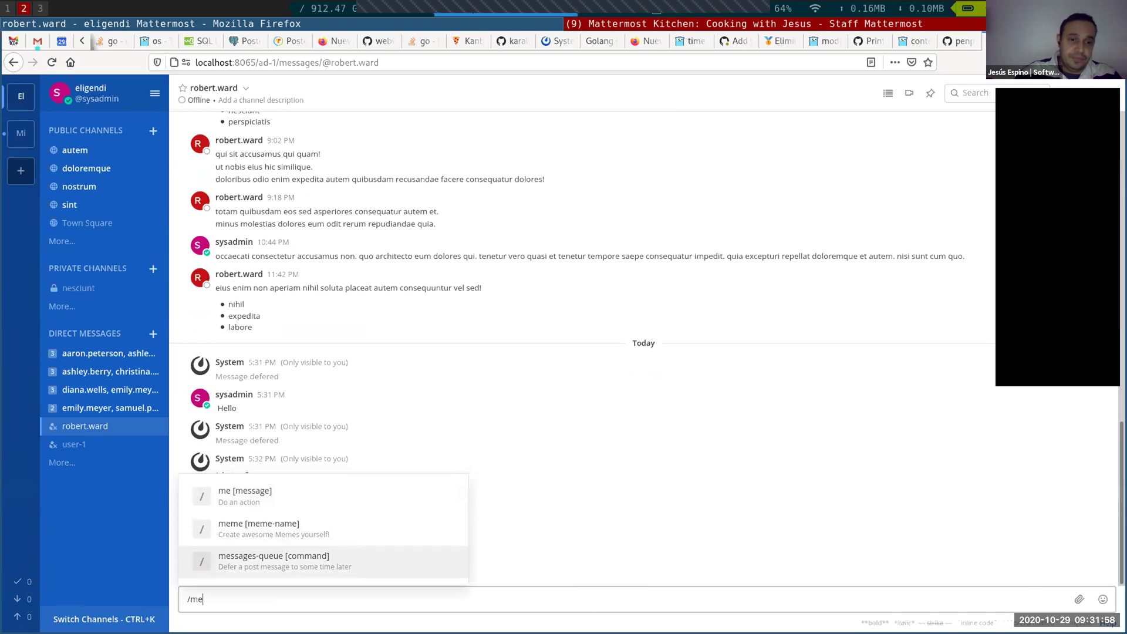
key(Tab)
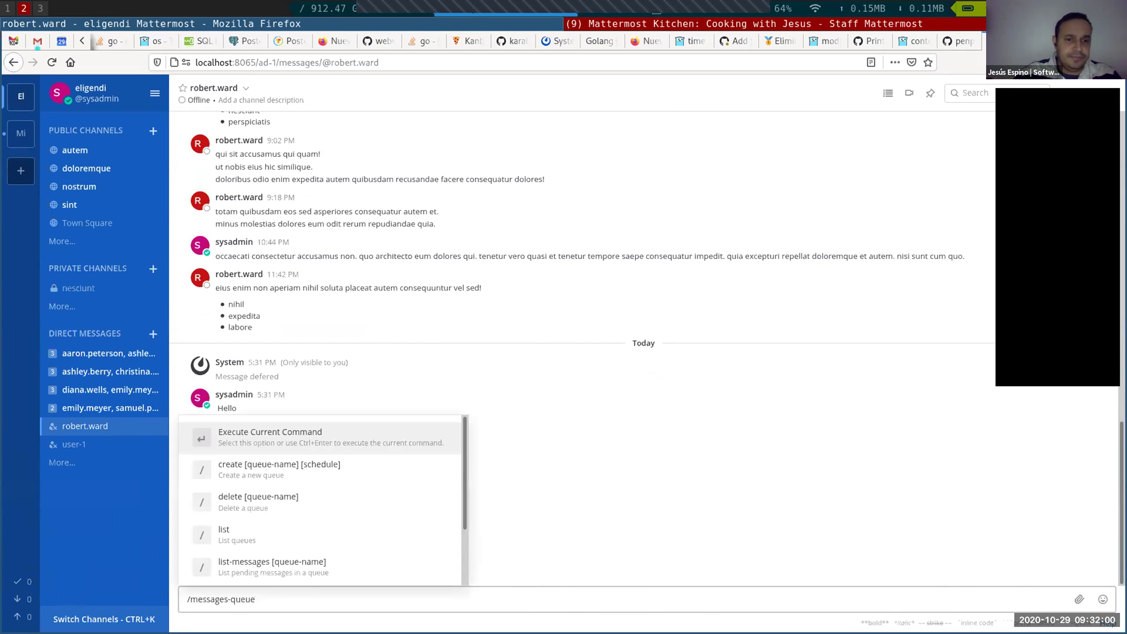
text(create demo)
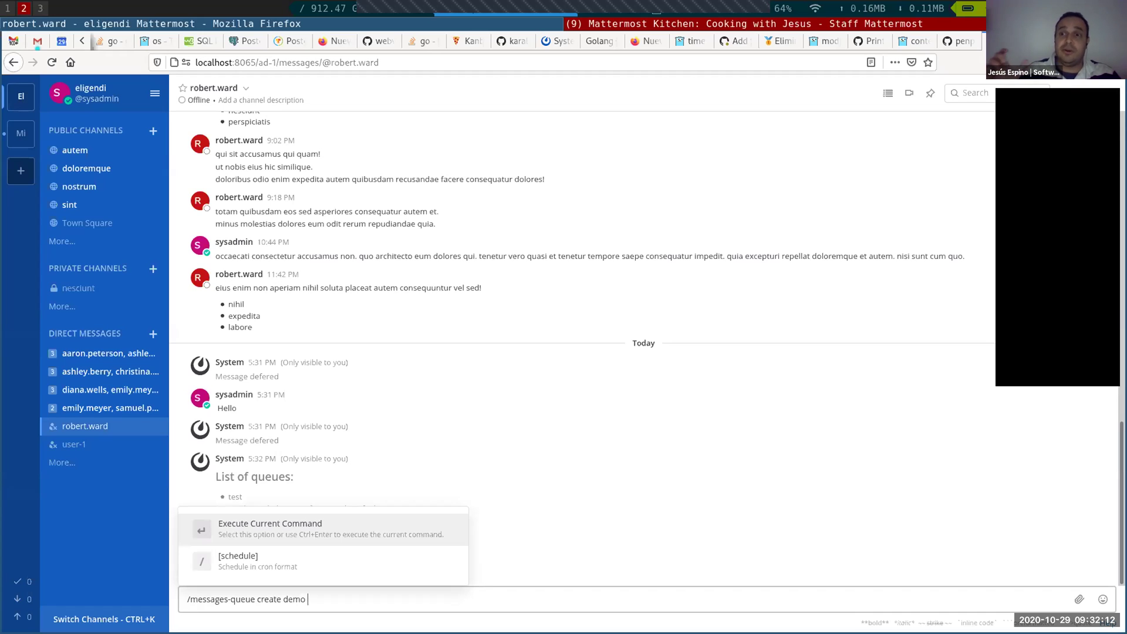
text(*)
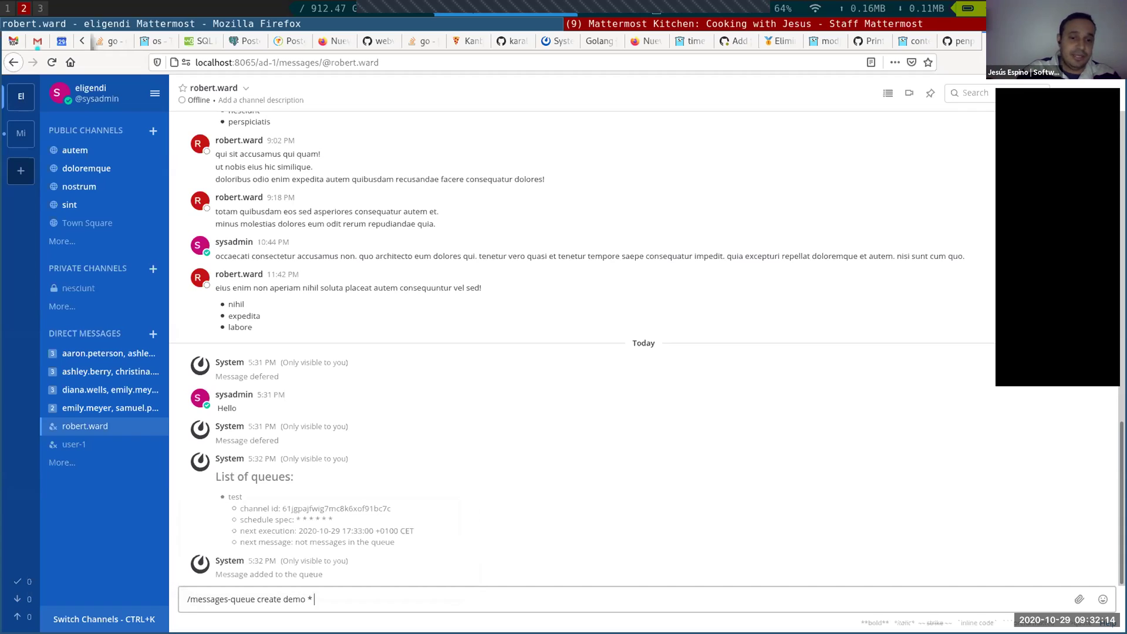
text( * * * * * *)
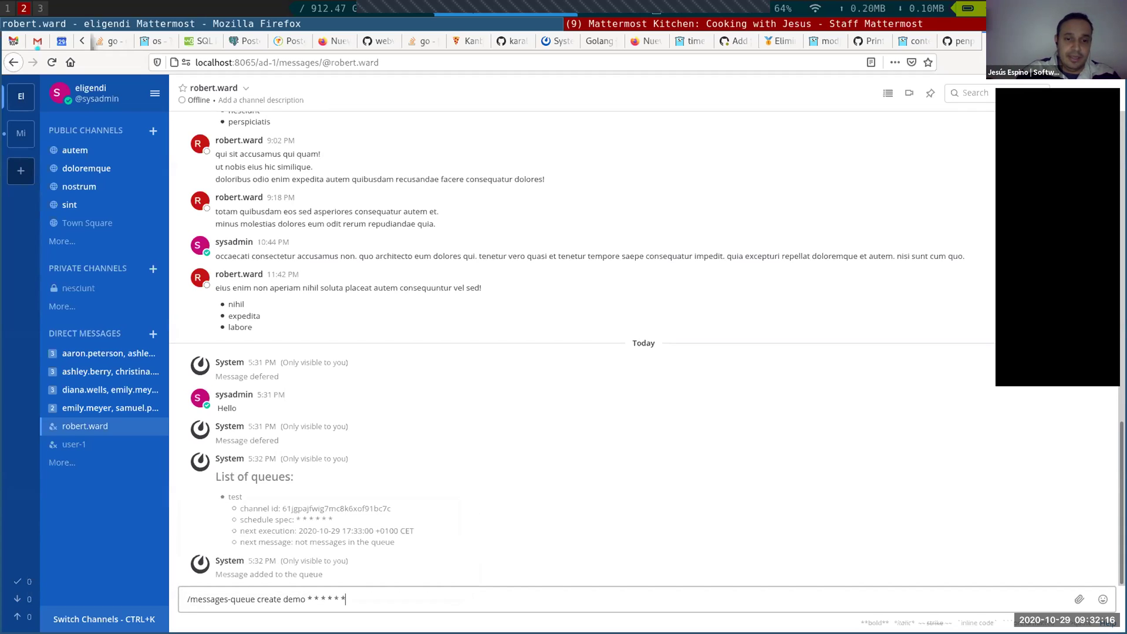
key(Return)
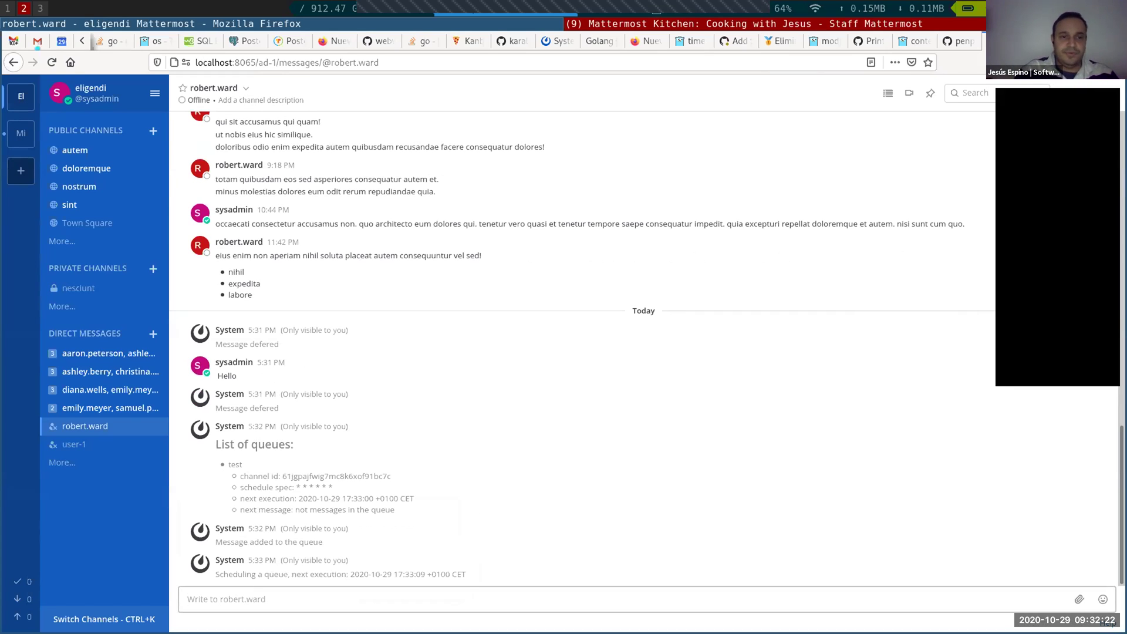
Step: Add the message "Whatever" to the demo queue with the messages-queue add-message command
text(/)
key(BackSpace)
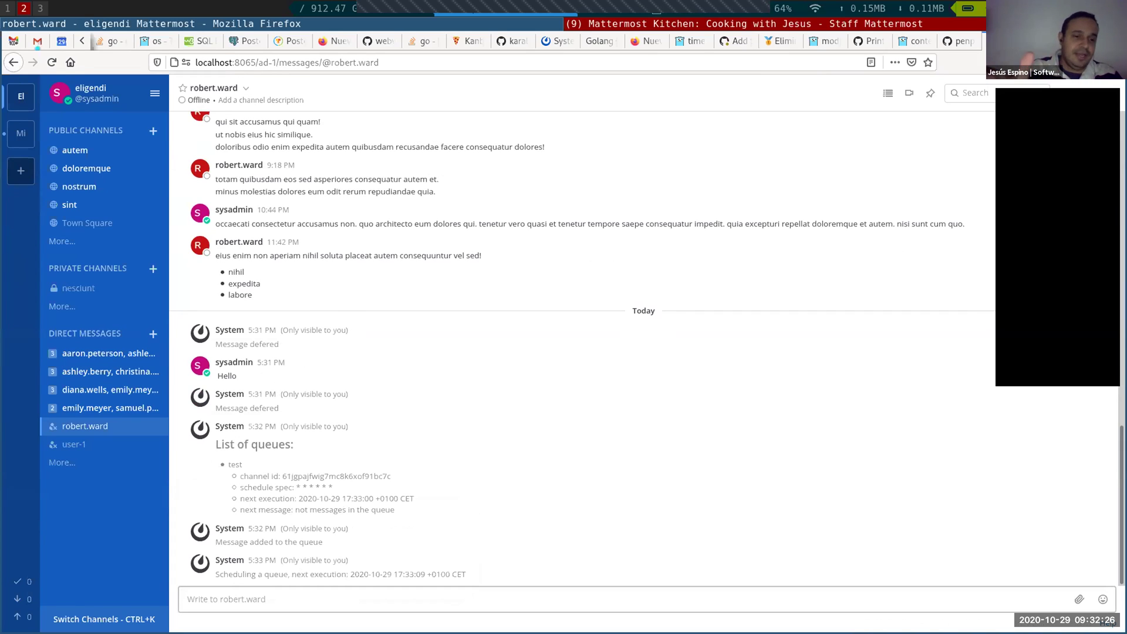
text(/s)
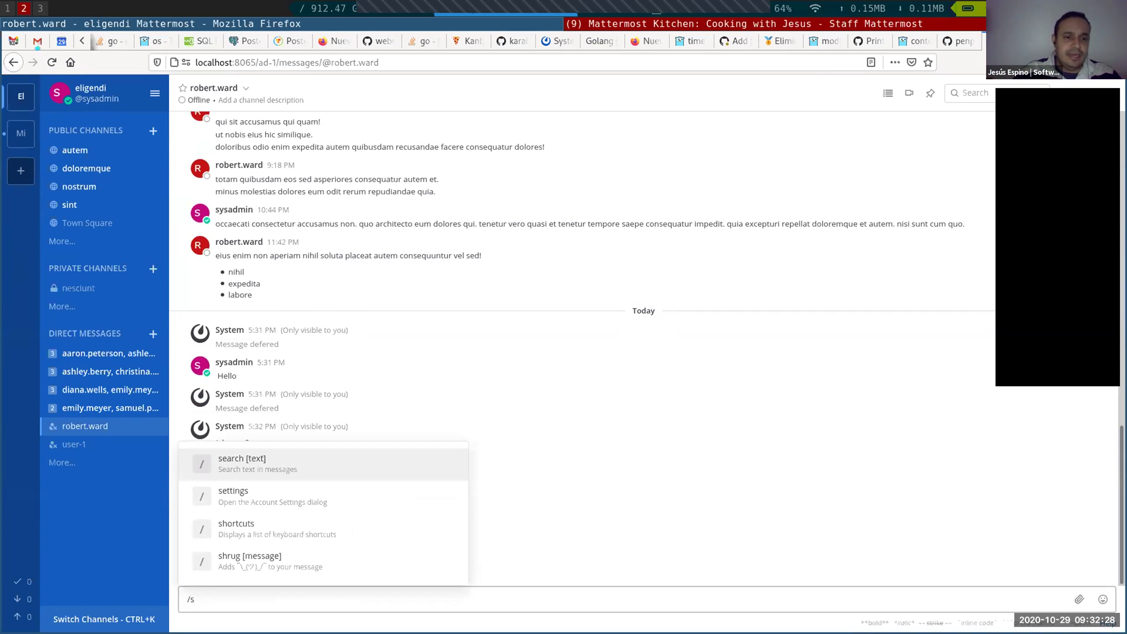
key(BackSpace)
text(messages-queue )
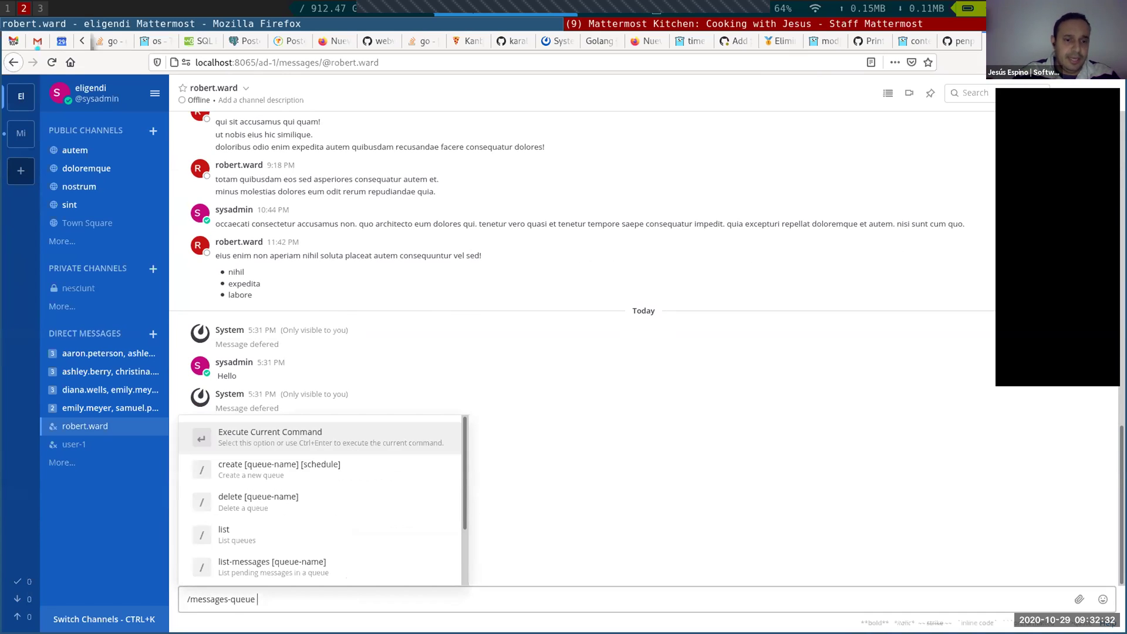
text(add-message )
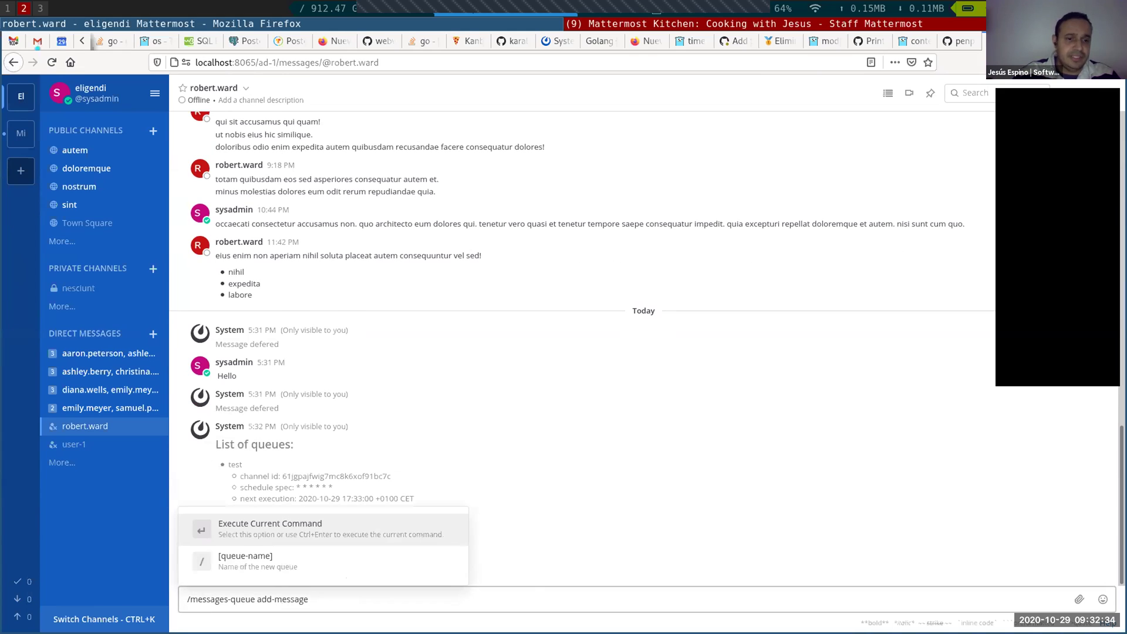
text(demo "ha)
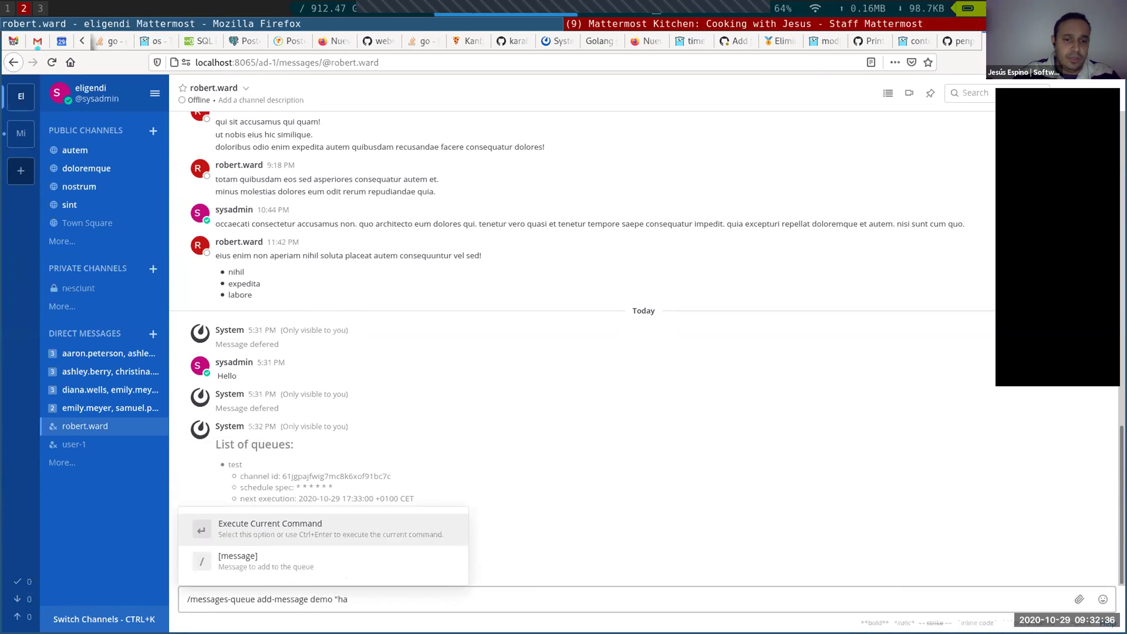
key(BackSpace)
text(Whatever)
key(Return)
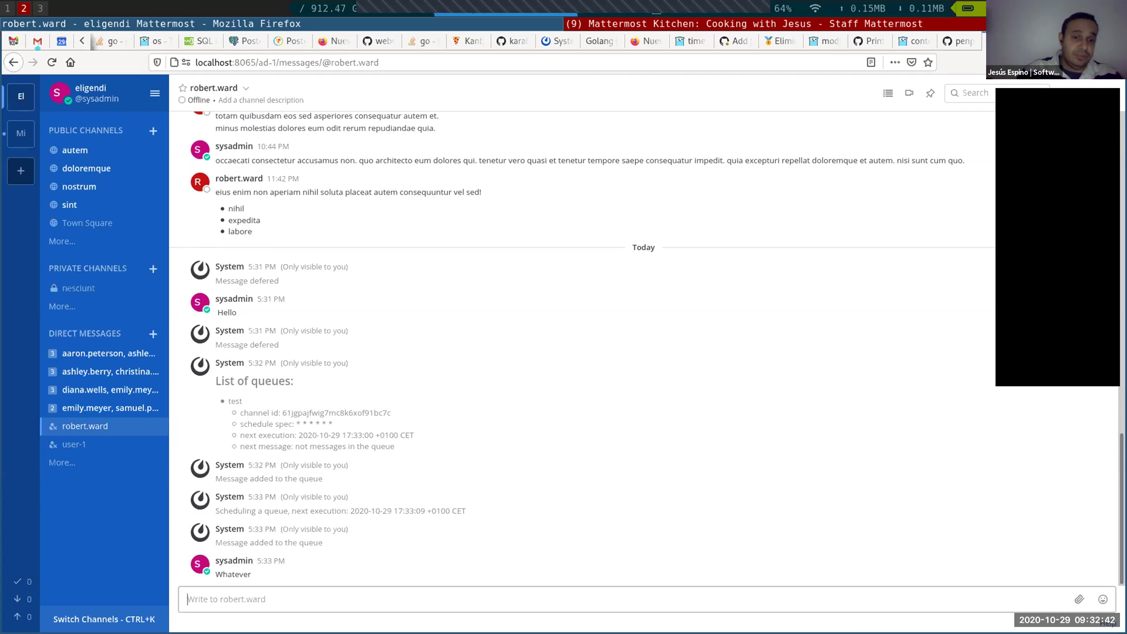
Step: List all message queues with the messages-queue list command
text(/)
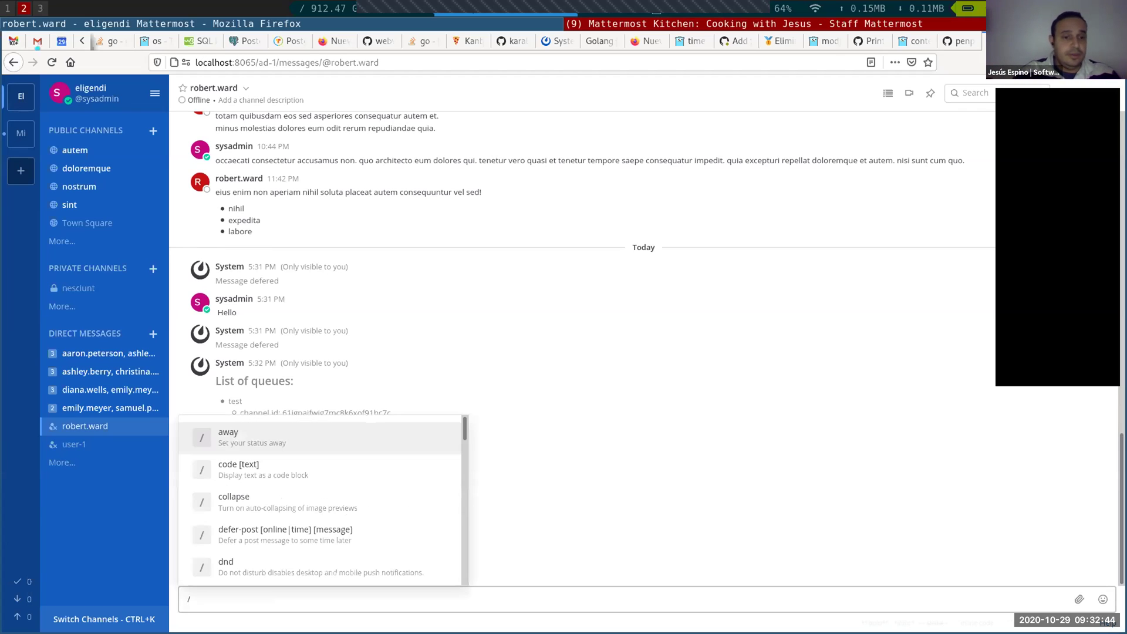
text(messages-queue list)
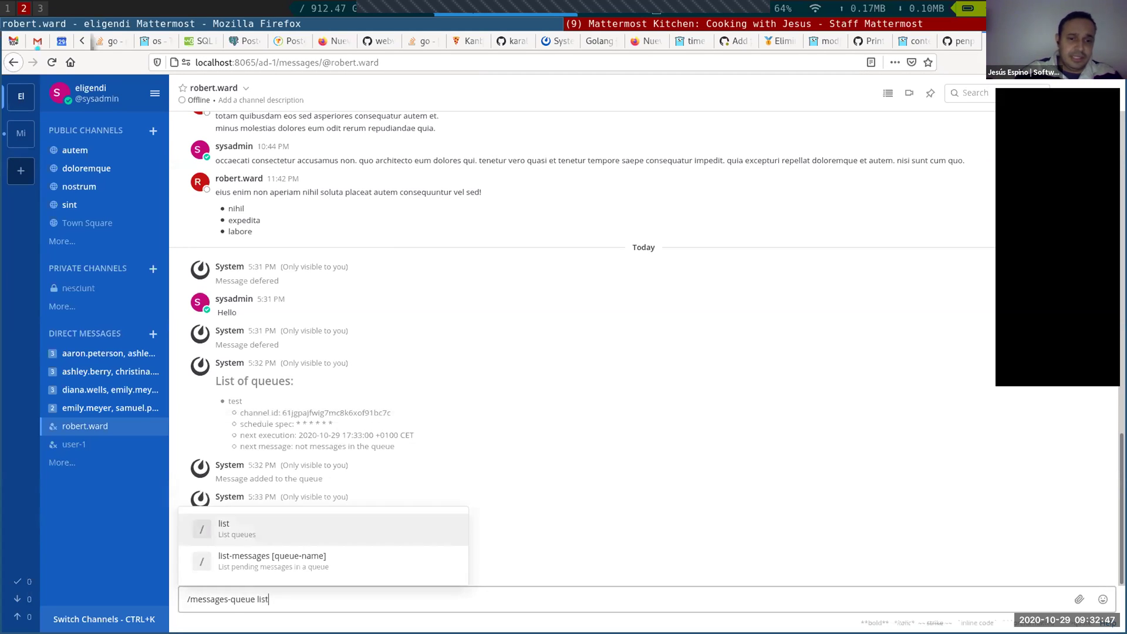
key(Return)
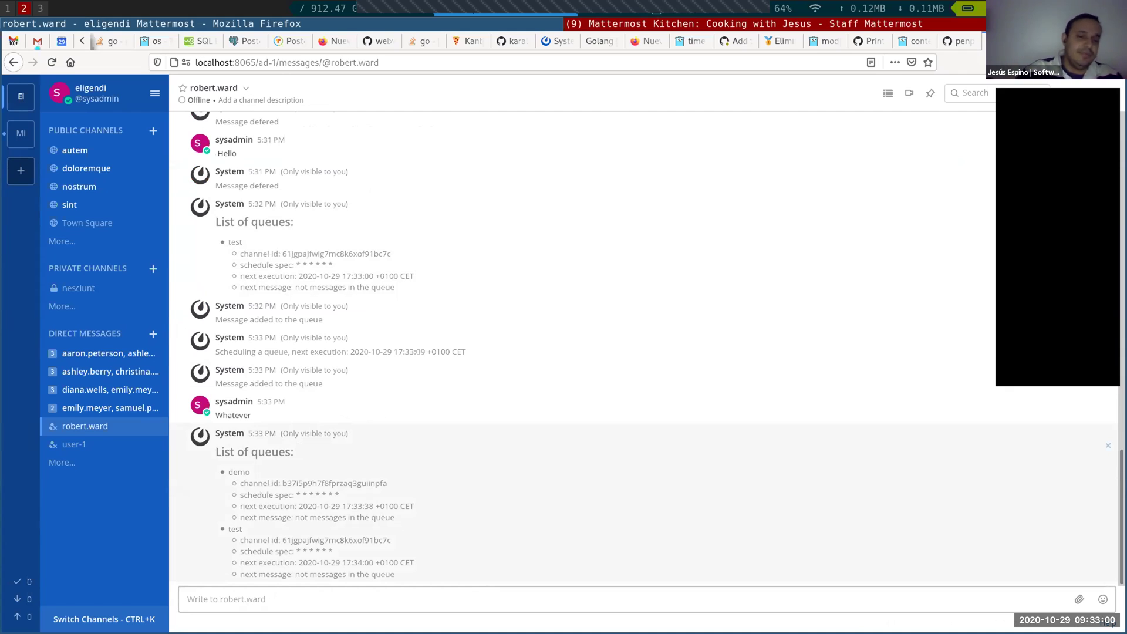
Step: List the pending messages of the test queue with the messages-queue list-messages command
text(/mess)
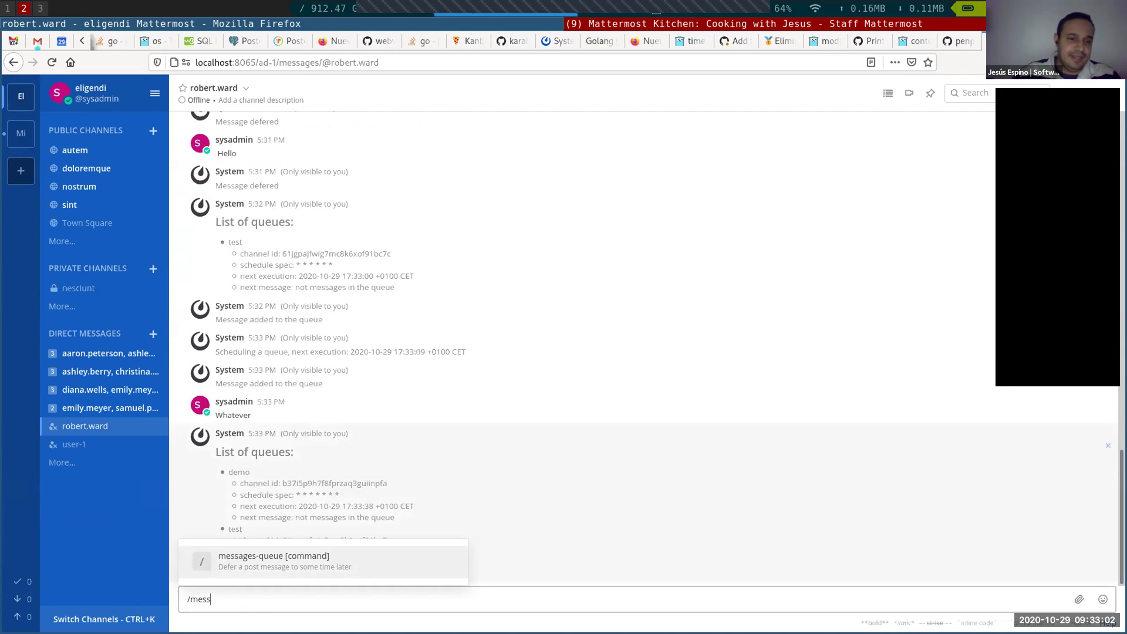
text(ages-queue list-mess)
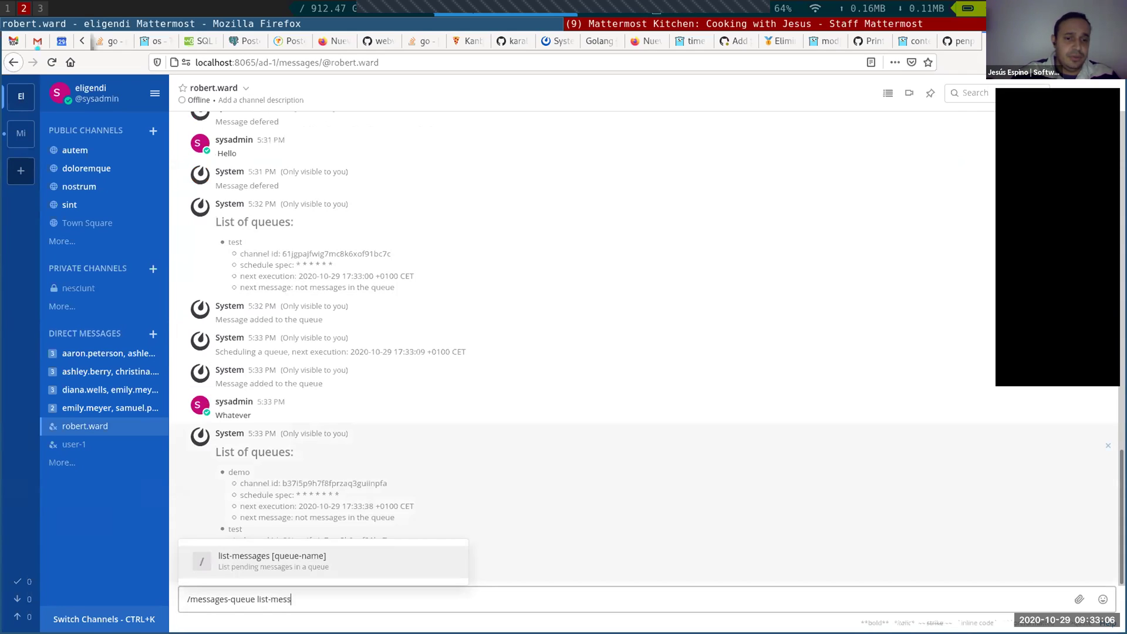
text(esg)
key(BackSpace)
key(BackSpace)
key(BackSpace)
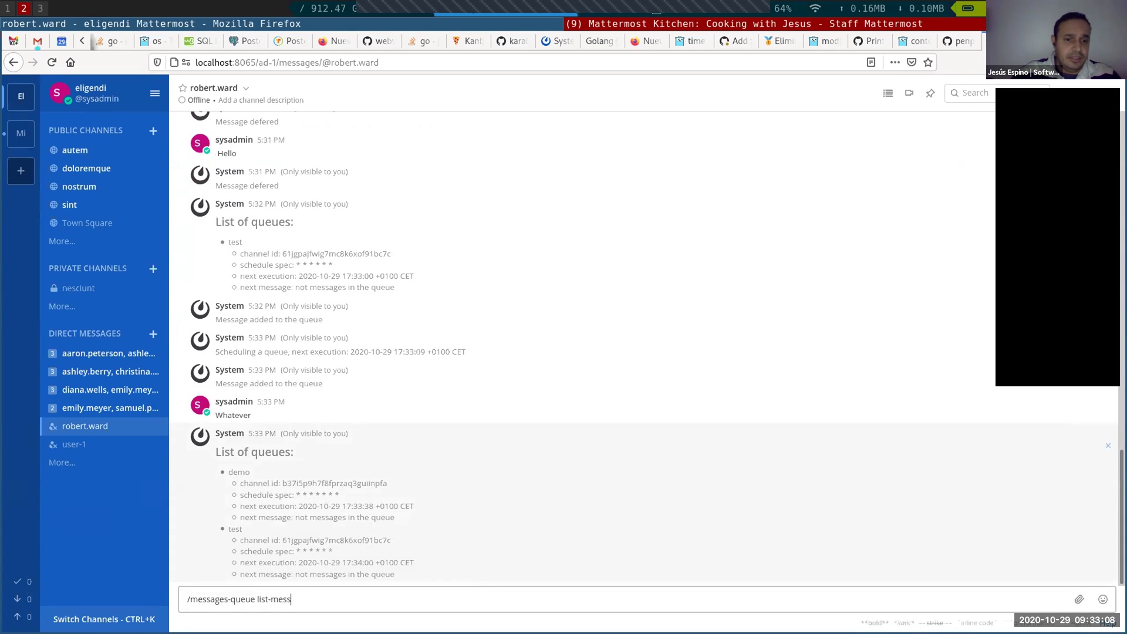
text(ages te)
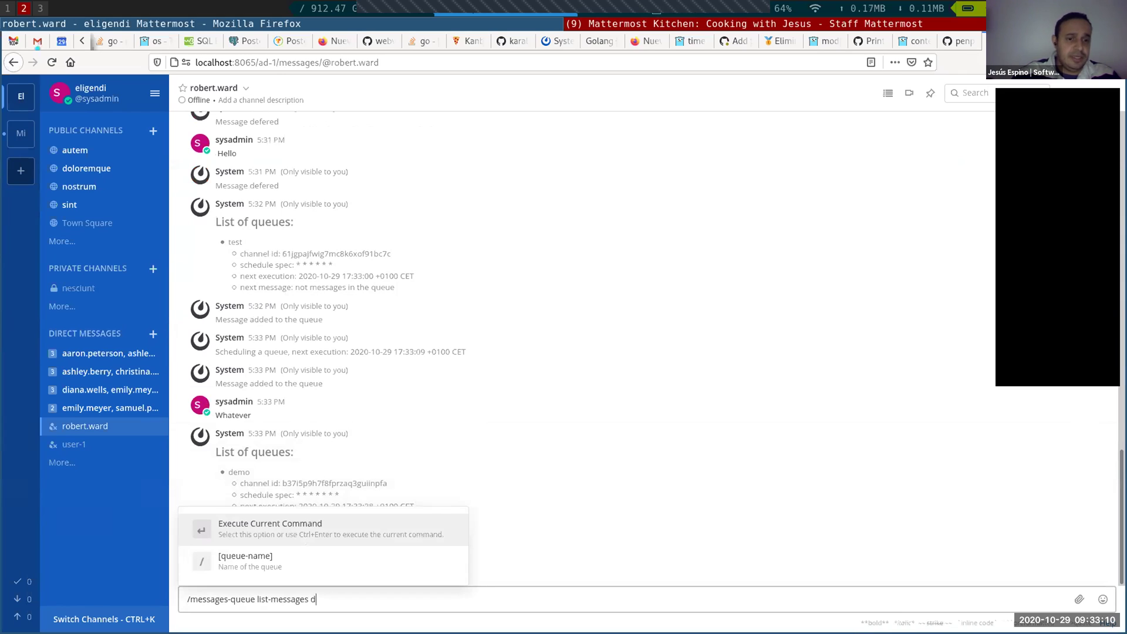
text(st)
key(Return)
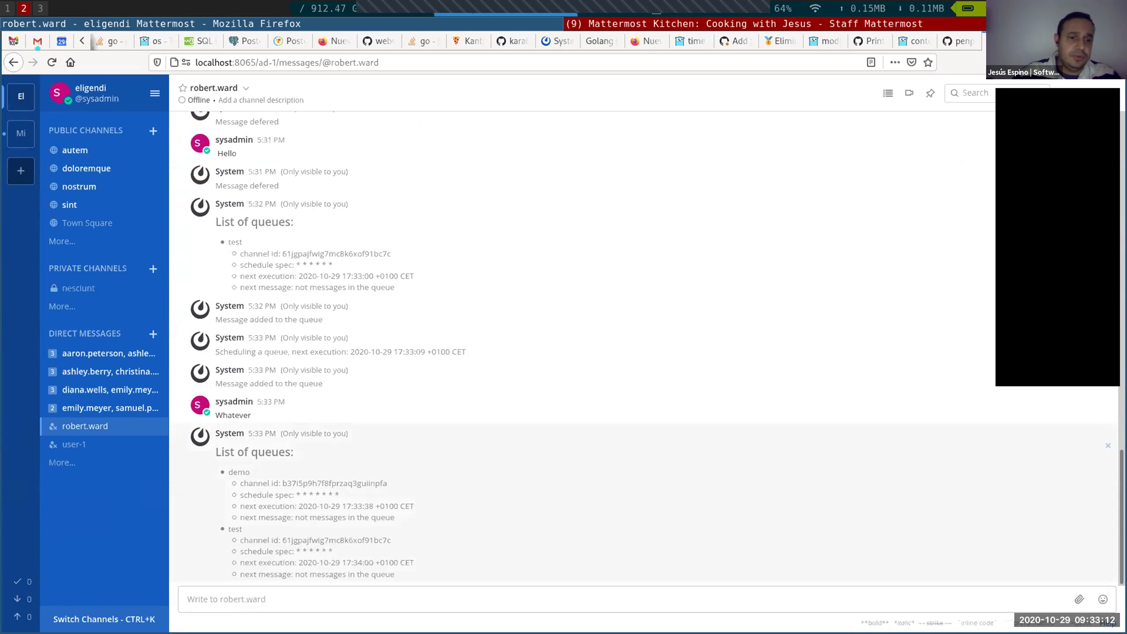
Step: Add the message "Hello" to the test queue with the messages-queue add-message command
text(/)
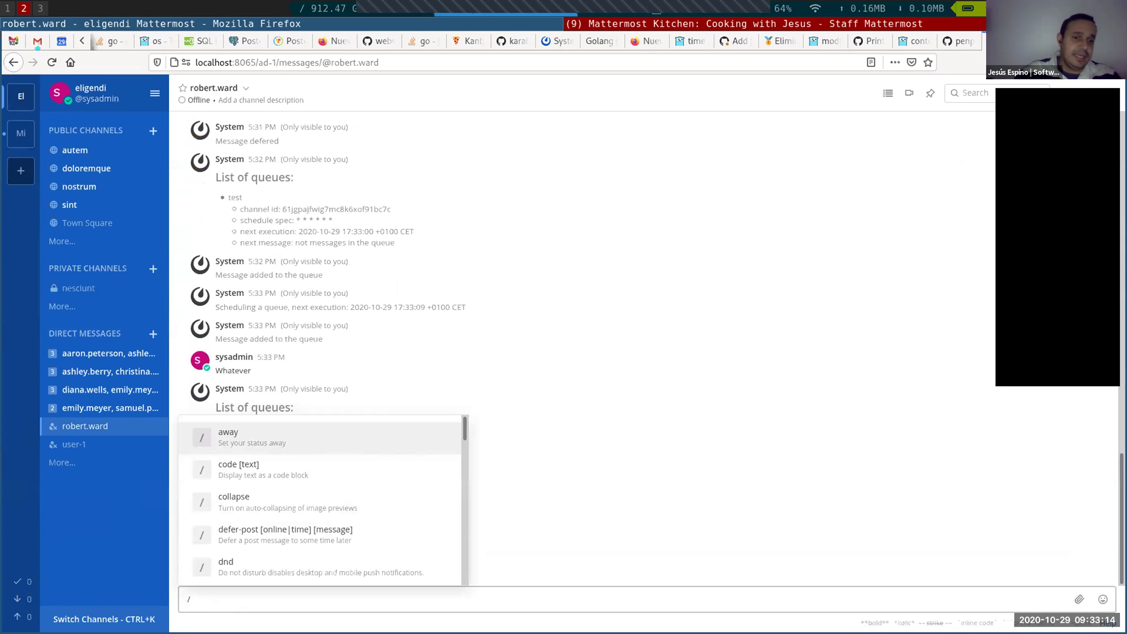
text(mess)
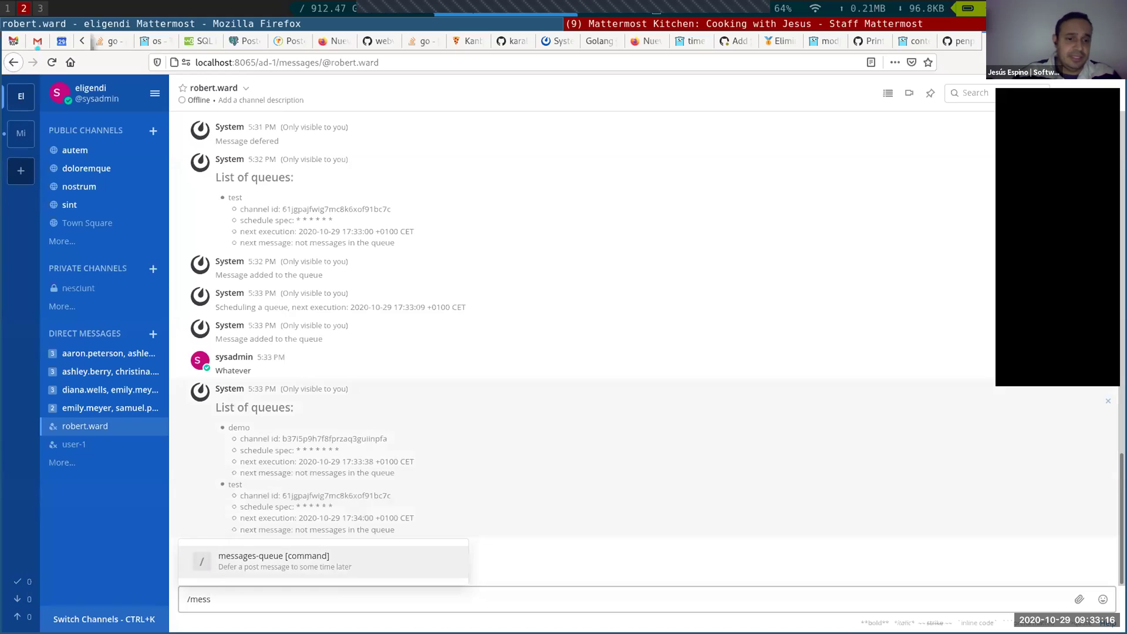
text(ages-queue add-m)
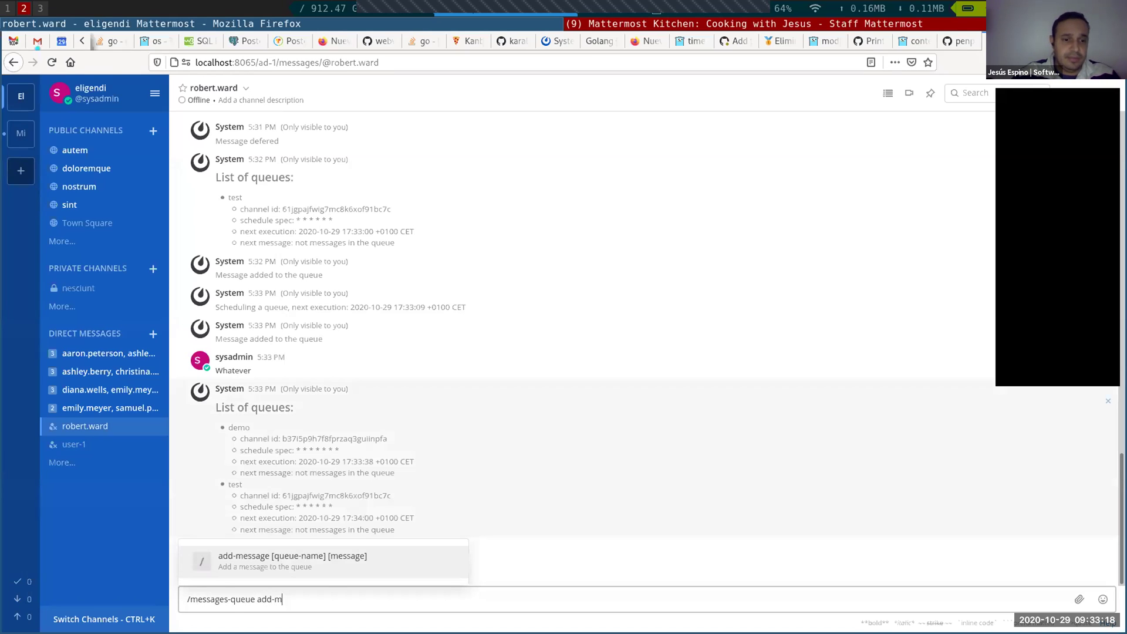
text(essage test )
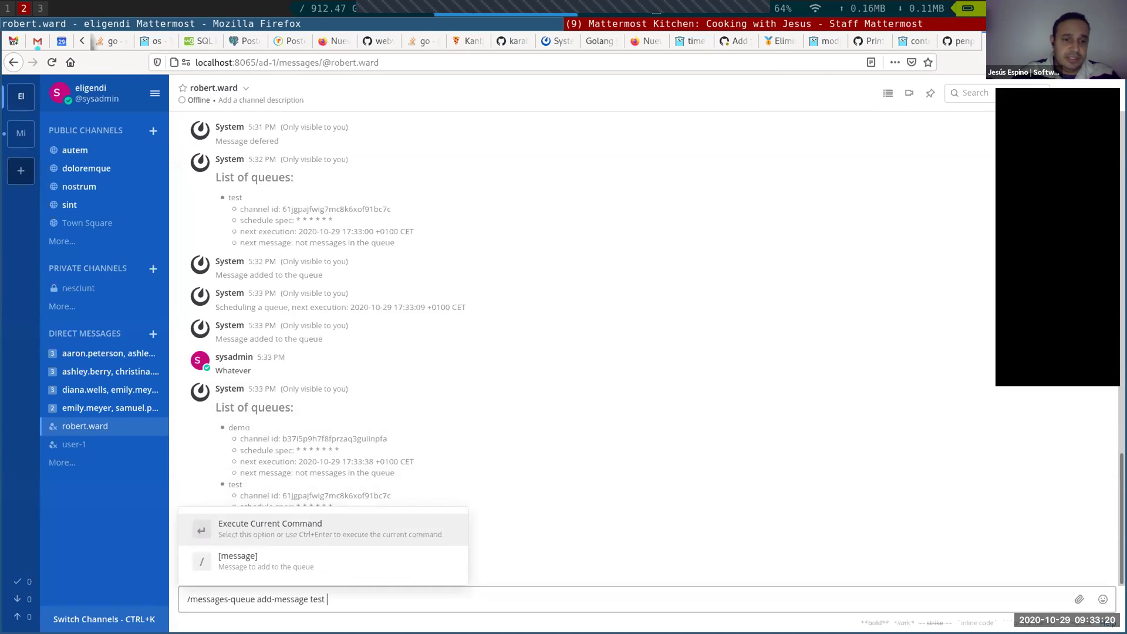
text(Hello)
key(Return)
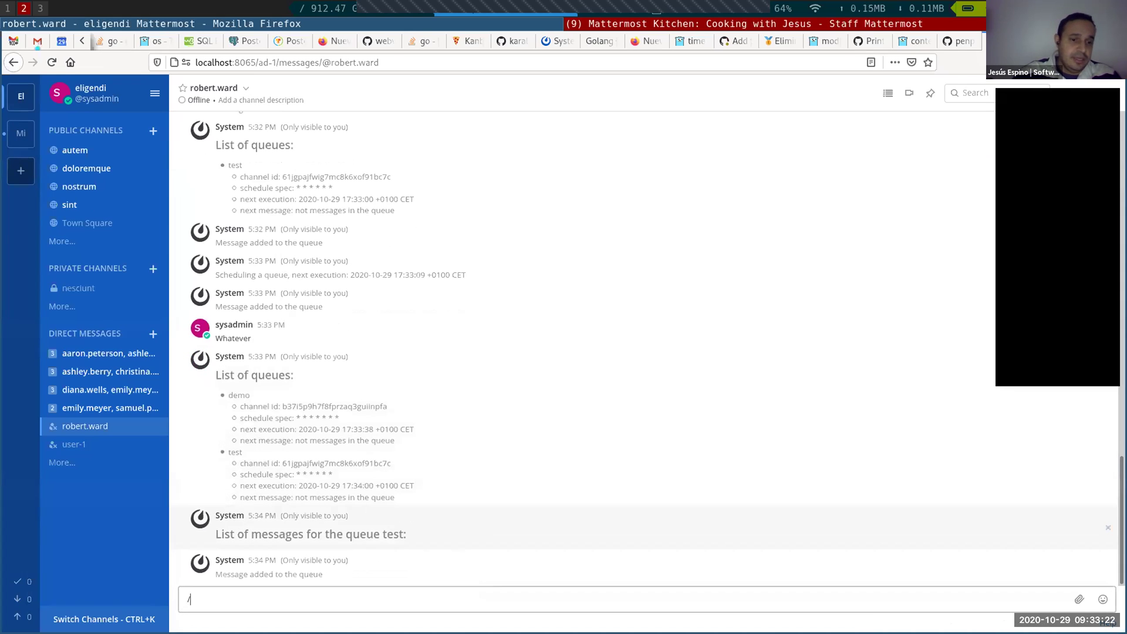
Step: List the test queue's pending messages again with the messages-queue list-messages command
text(/mess)
key(Tab)
text(l)
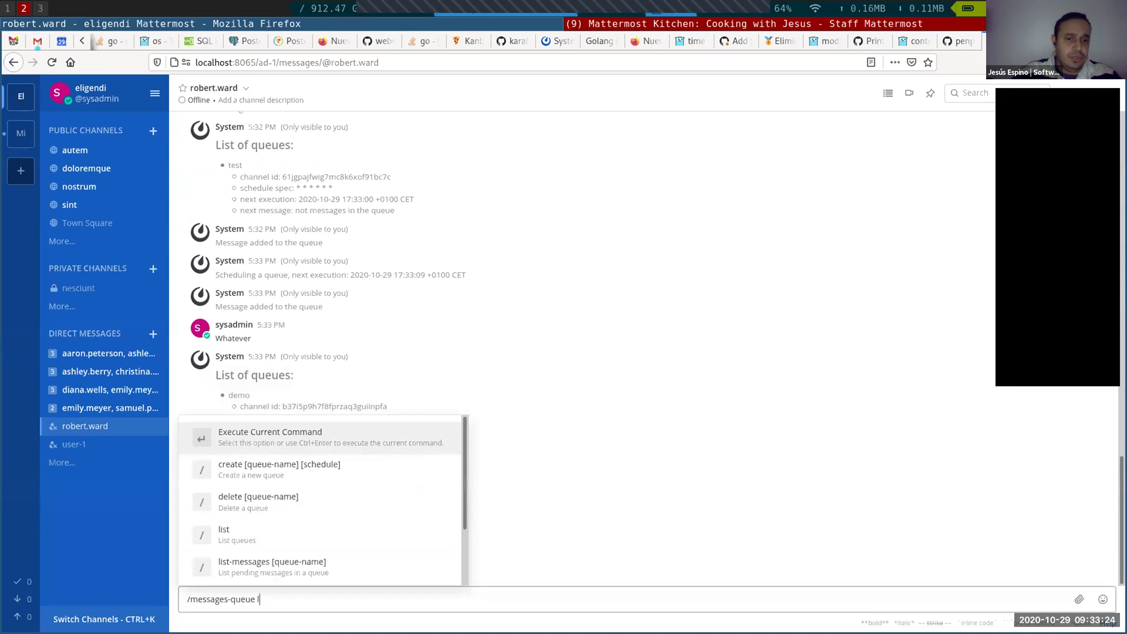
text(ist-mes)
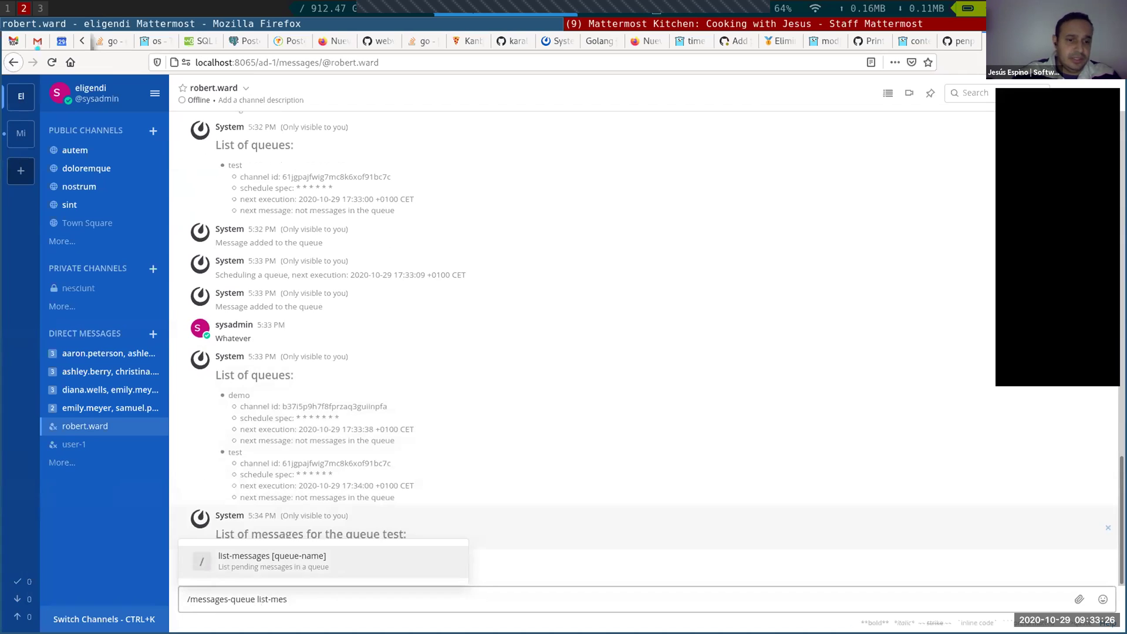
key(Tab)
text(test)
key(Return)
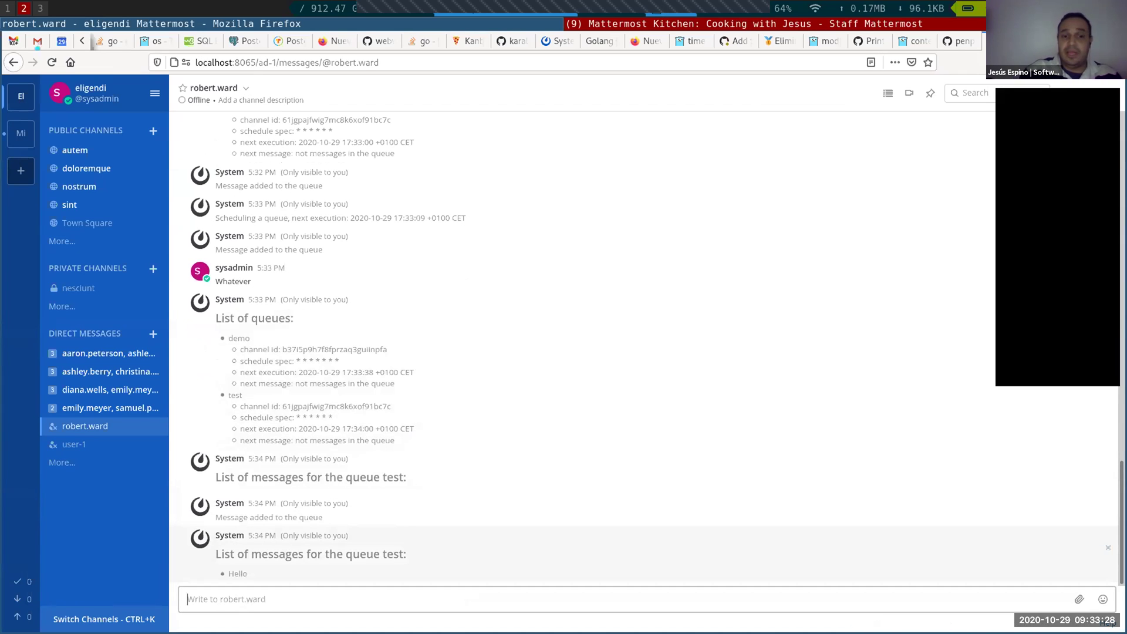